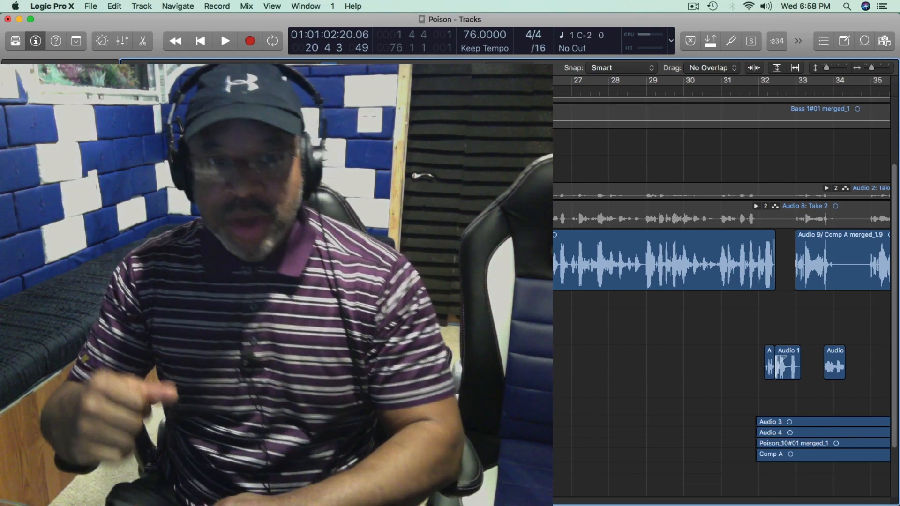
# Step: Play back the full mix, and listen to the soloed Main V vocal from about bar 43 to bar 48
pyautogui.press('space')
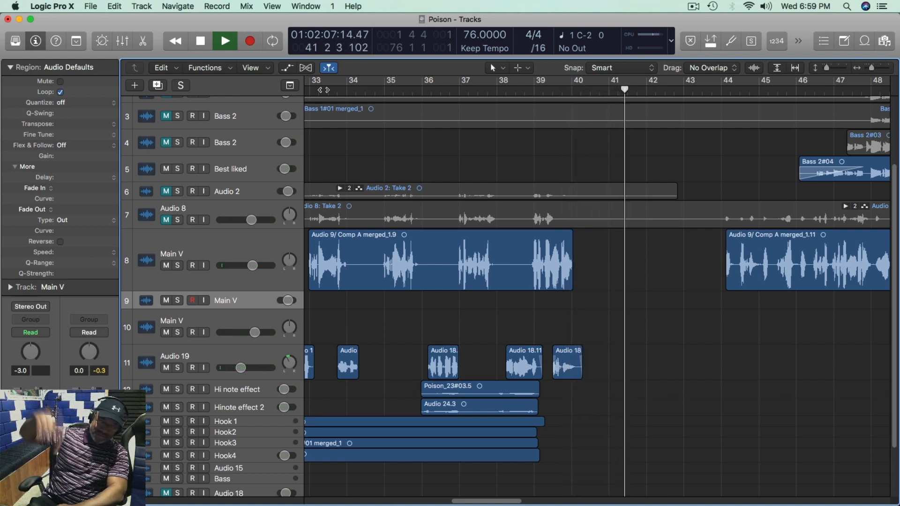
pyautogui.press('space')
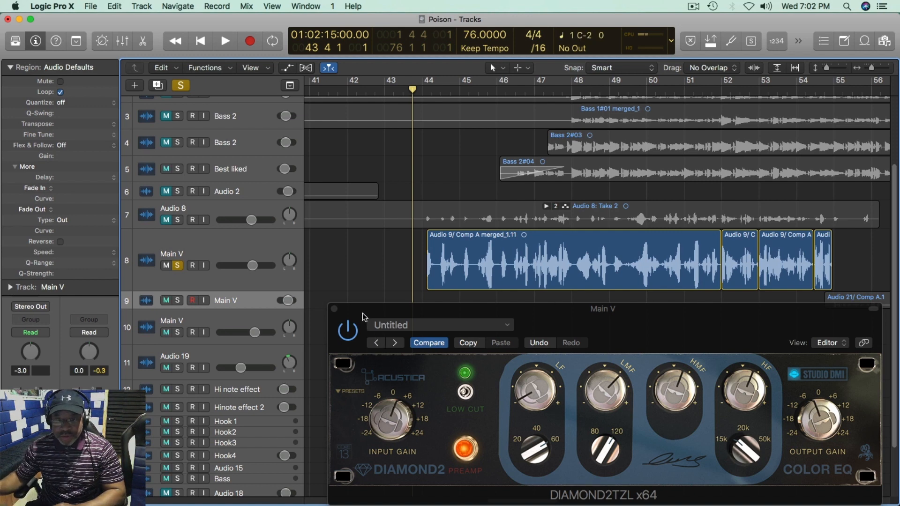
pyautogui.press('space')
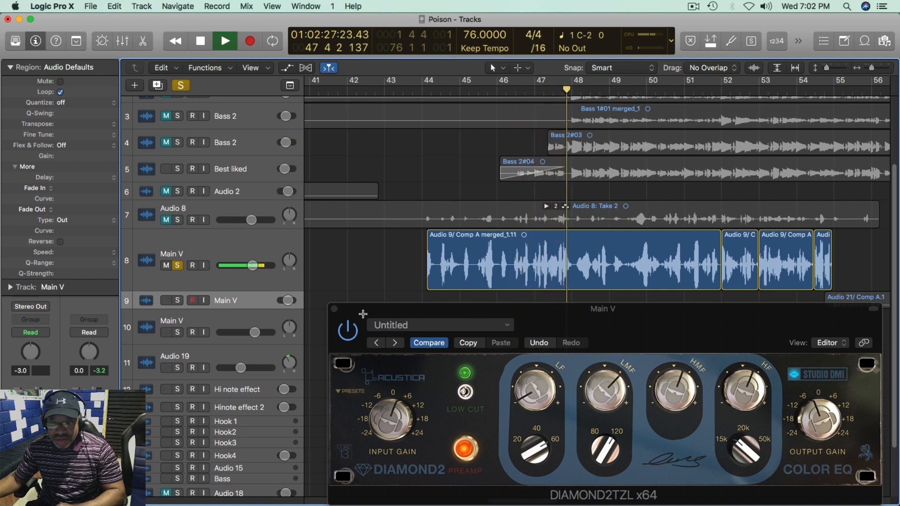
pyautogui.press('space')
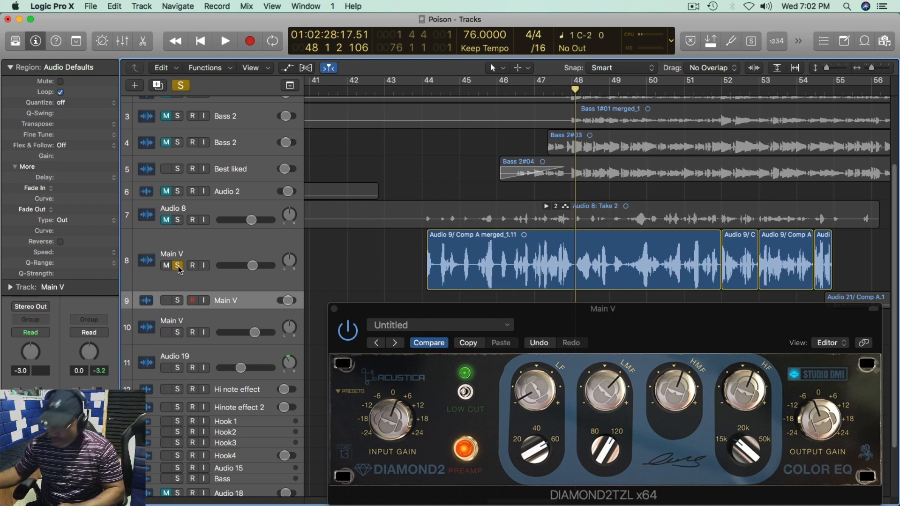
# Step: Unsolo the track 8 Main V vocal and listen to it in the full mix from bar 48
pyautogui.click(178, 266)
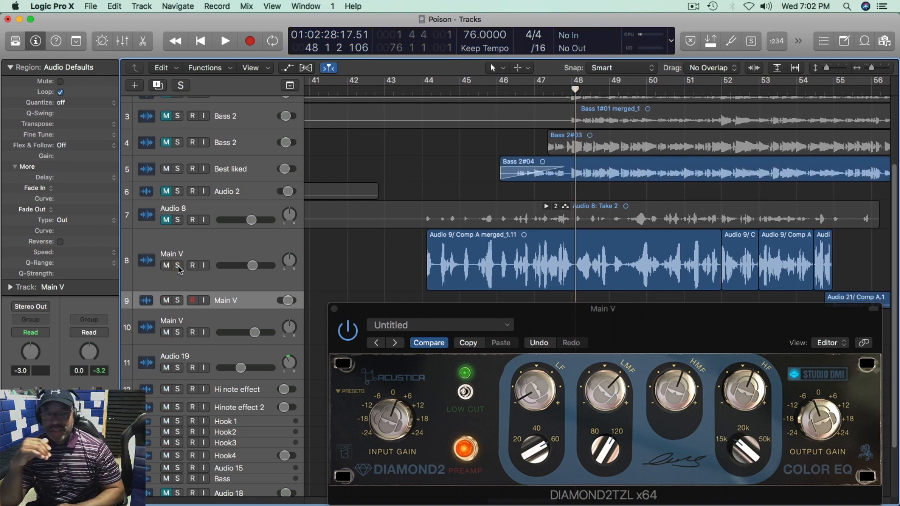
pyautogui.press('space')
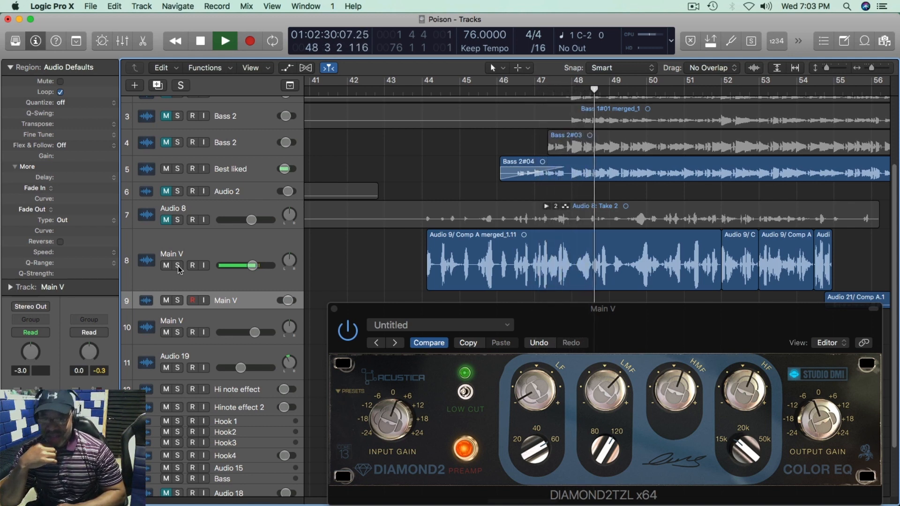
pyautogui.press('space')
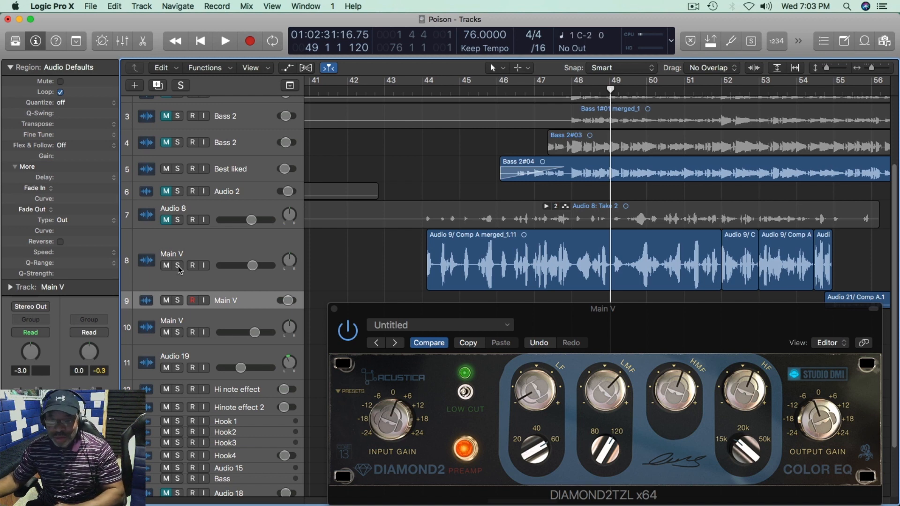
# Step: Solo the track 8 Main V vocal and compare its passage around bar 45 with the DIAMOND2 EQ bypassed and enabled
pyautogui.click(178, 266)
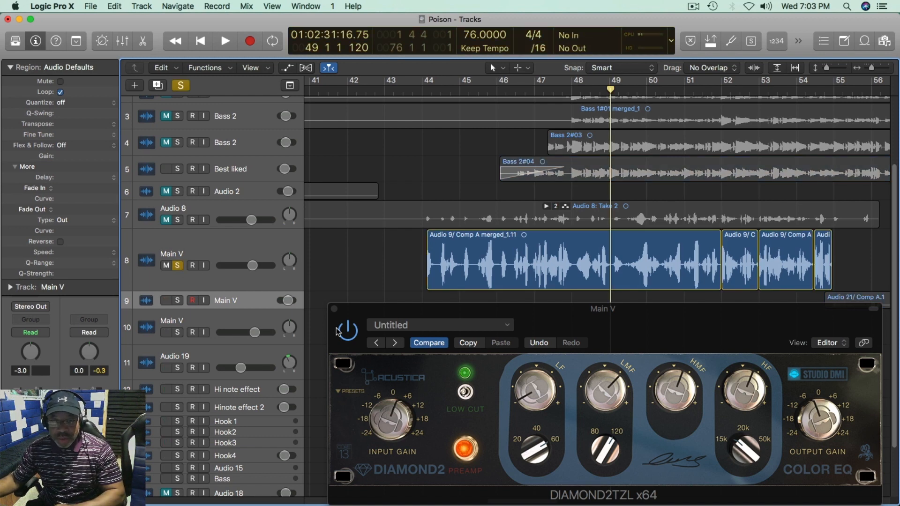
pyautogui.click(348, 331)
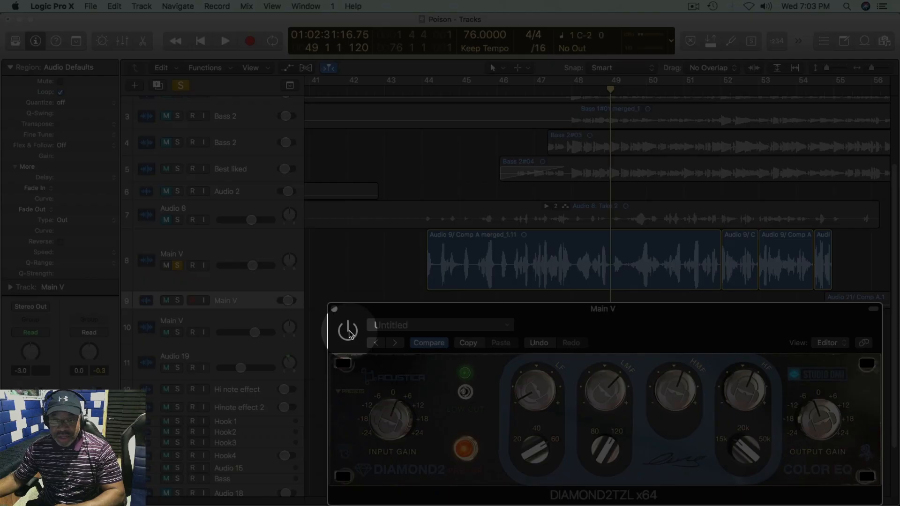
pyautogui.press('space')
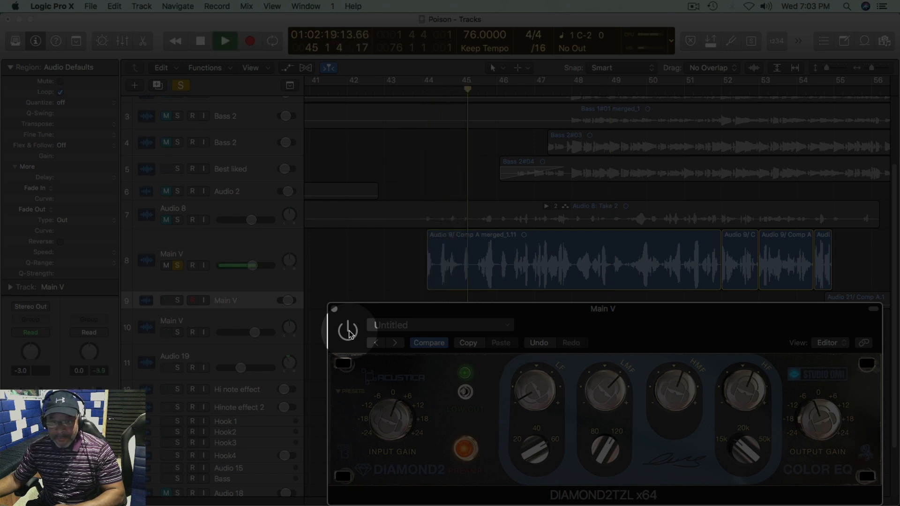
pyautogui.press('space')
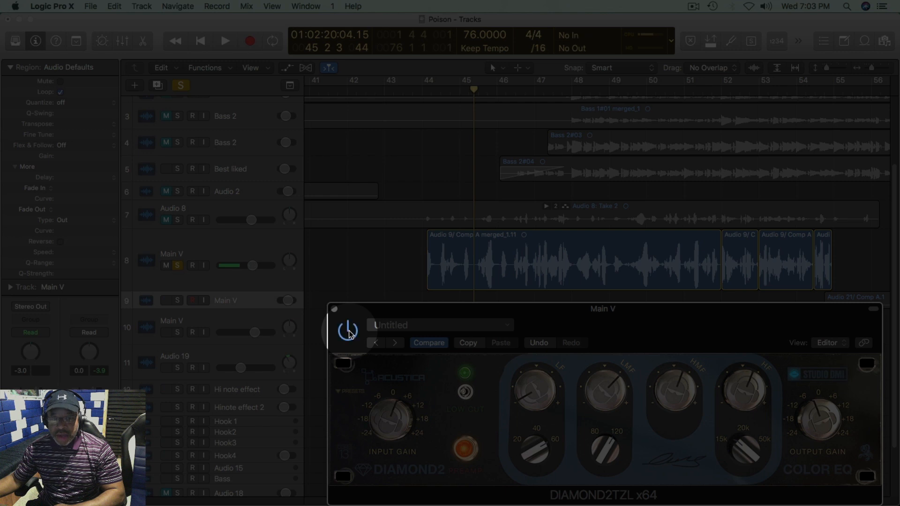
pyautogui.press('space')
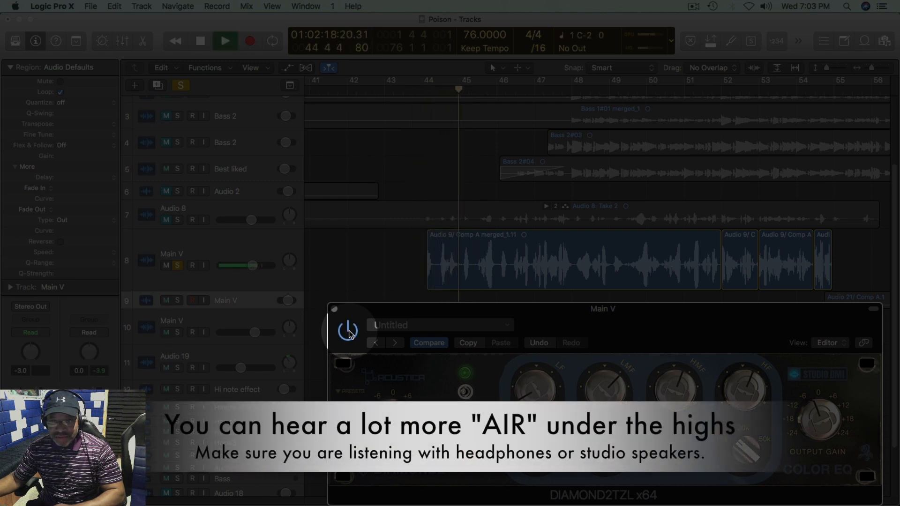
pyautogui.press('space')
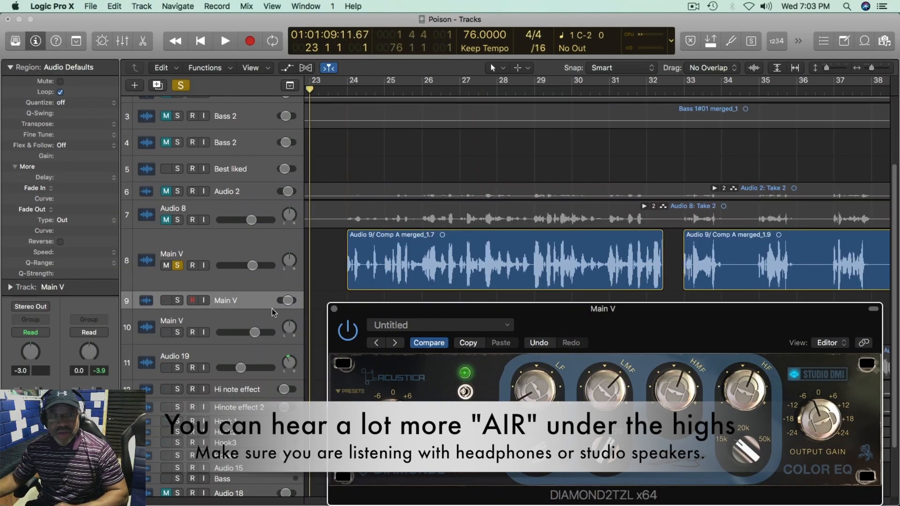
# Step: Set the playhead in bar 23, just before the vocal region, and move the DIAMOND2 window above the Main V waveform
pyautogui.click(328, 92)
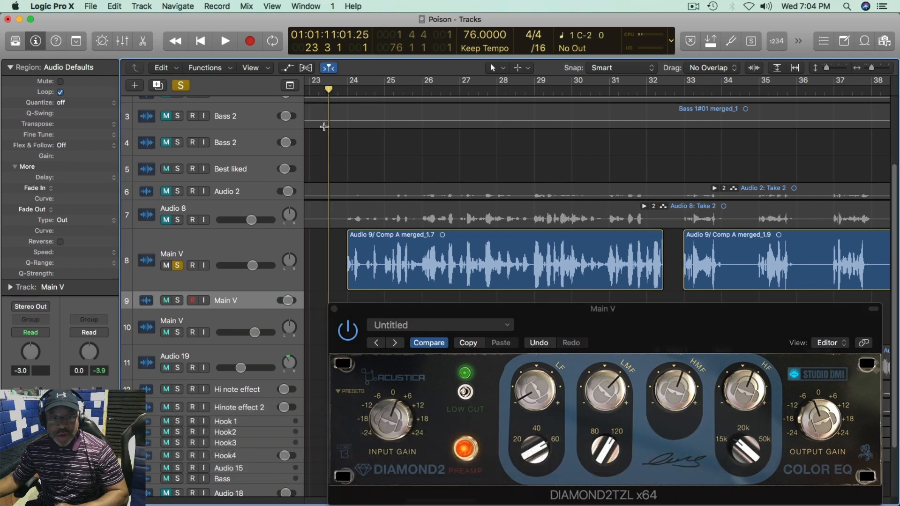
pyautogui.click(359, 325)
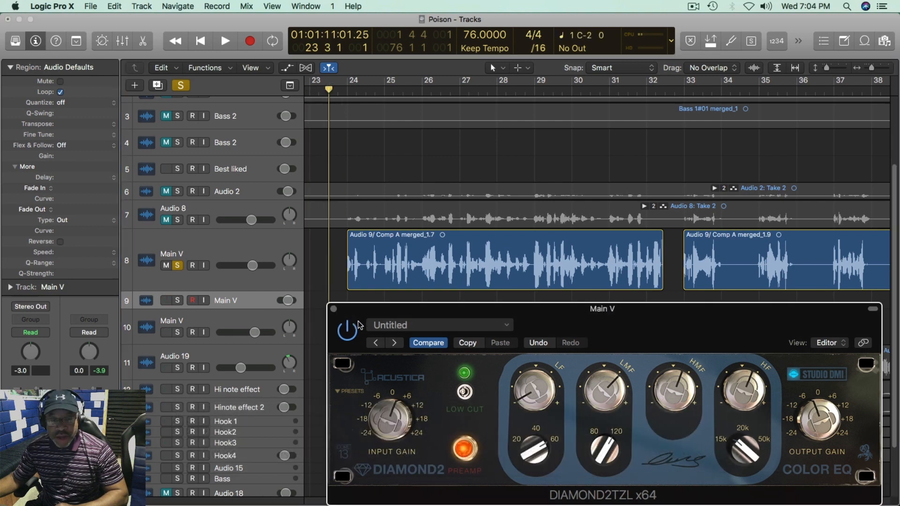
pyautogui.moveTo(360, 325); pyautogui.dragTo(365, 325)
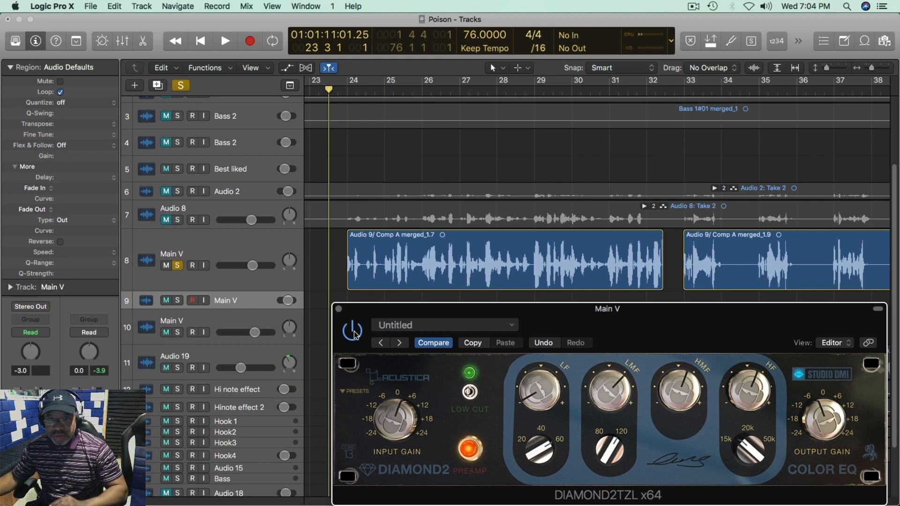
pyautogui.moveTo(355, 334); pyautogui.dragTo(317, 53)
# Step: Try small changes on the LF and LMF gain knobs of the DIAMOND2 EQ and compare the settings
pyautogui.moveTo(498, 107); pyautogui.dragTo(498, 103)
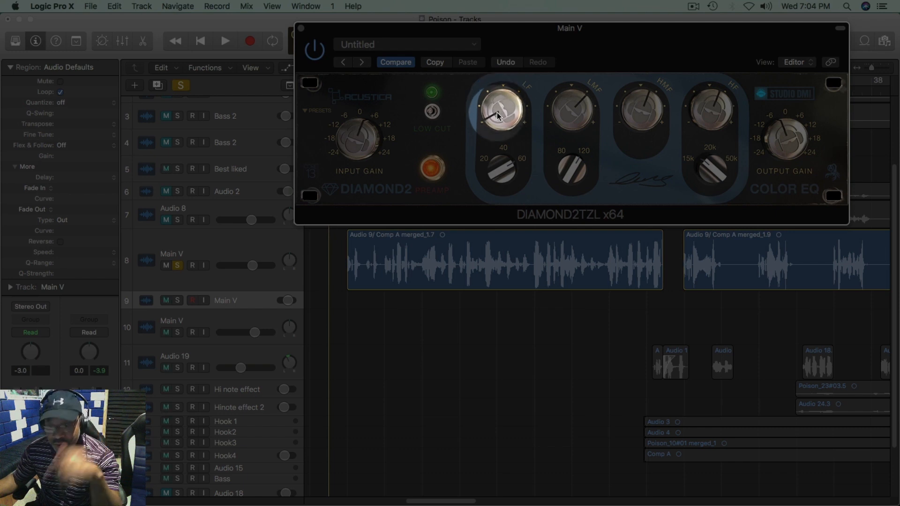
pyautogui.moveTo(497, 112)
pyautogui.mouseDown()
pyautogui.moveTo(505, 58)
pyautogui.moveTo(501, 118)
pyautogui.mouseUp()
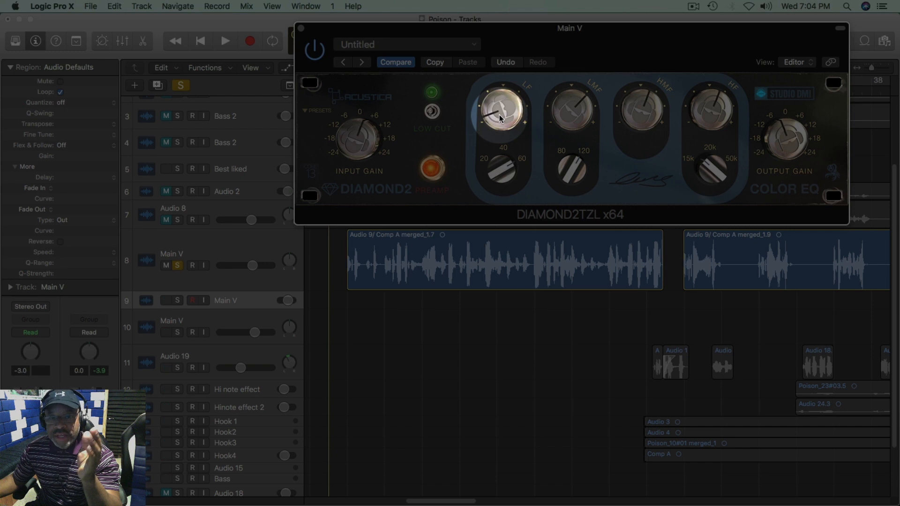
pyautogui.moveTo(572, 119); pyautogui.dragTo(573, 100)
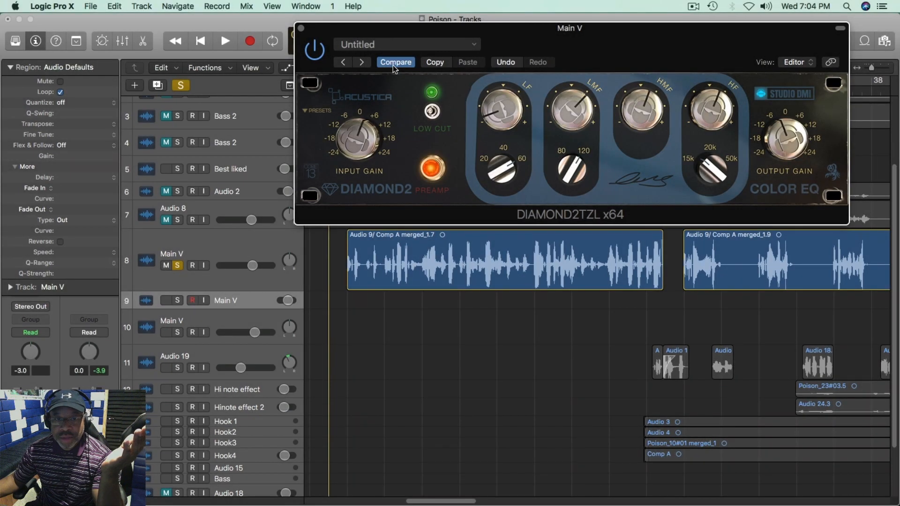
pyautogui.click(393, 66)
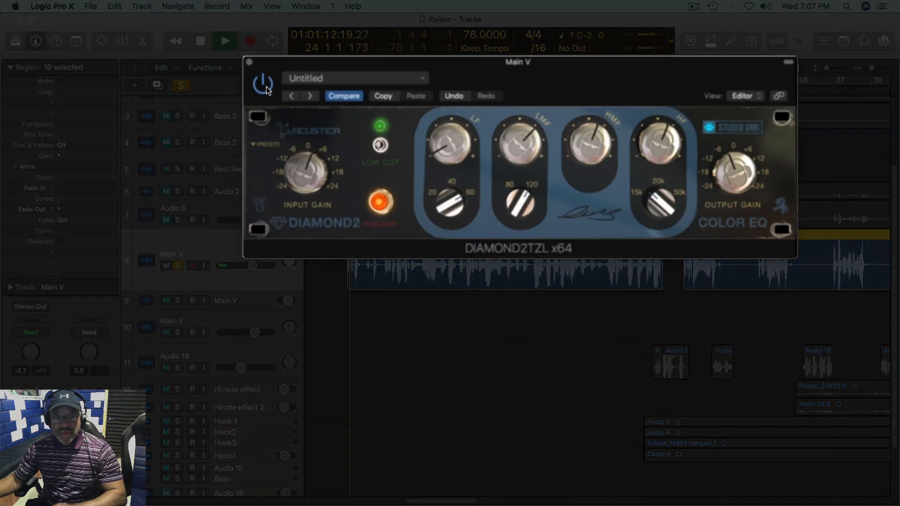
# Step: Play the soloed Main V vocal from bar 24 to bar 28, comparing the sound with the DIAMOND2 EQ enabled and bypassed
pyautogui.press('space')
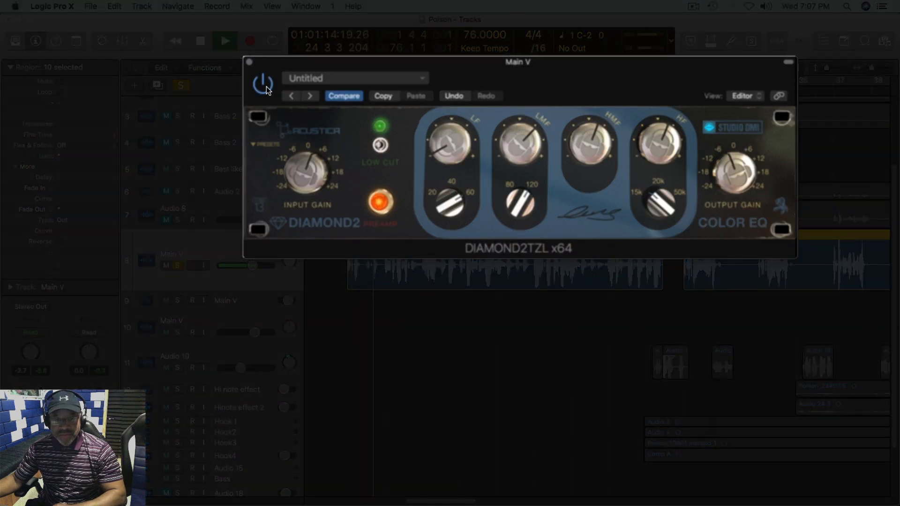
pyautogui.press('space')
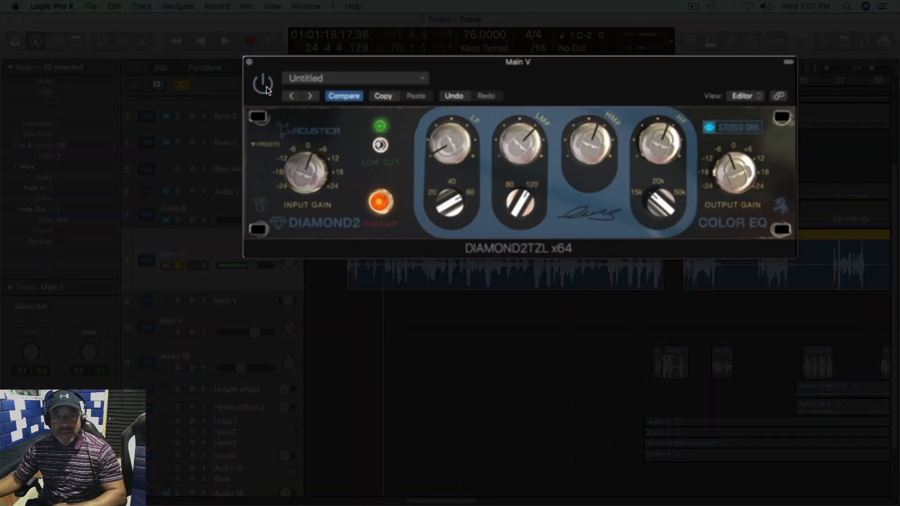
pyautogui.press('space')
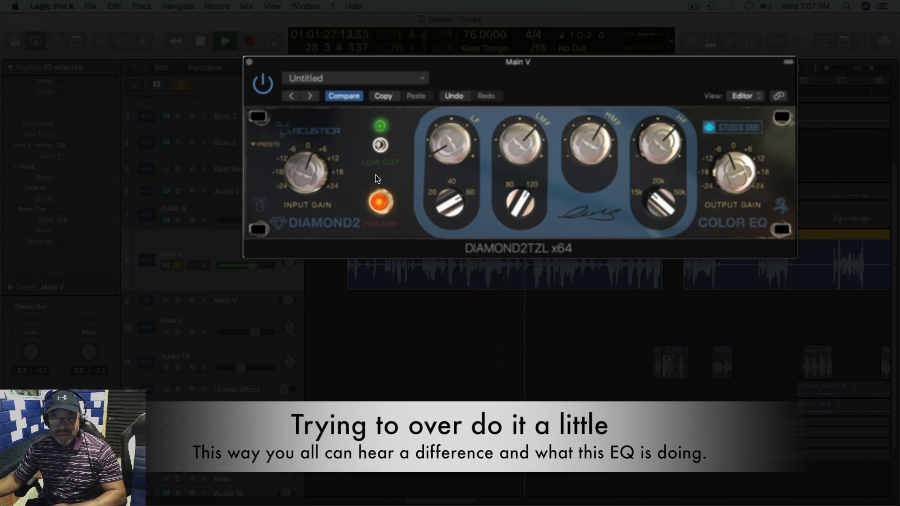
pyautogui.press('space')
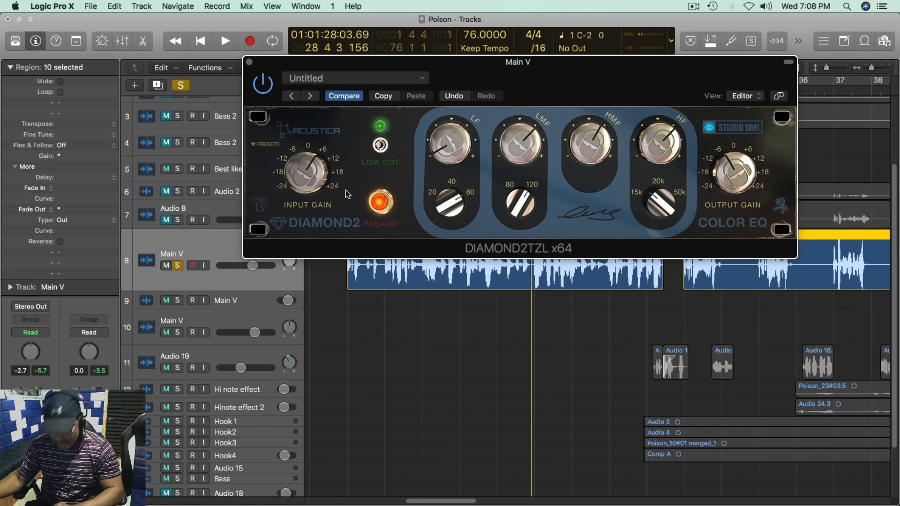
# Step: Play the soloed vocal from about bar 24 while switching the DIAMOND2 preamp off and on to compare the sound
pyautogui.press('space')
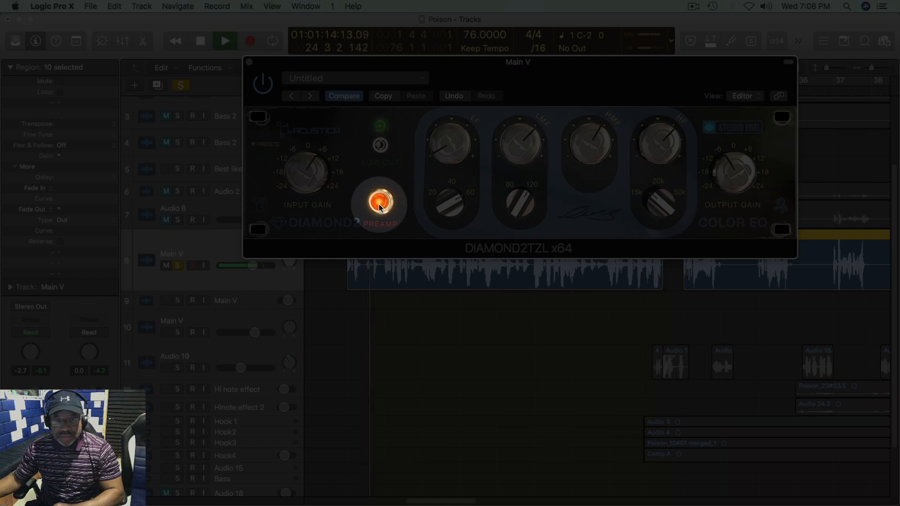
pyautogui.click(380, 206)
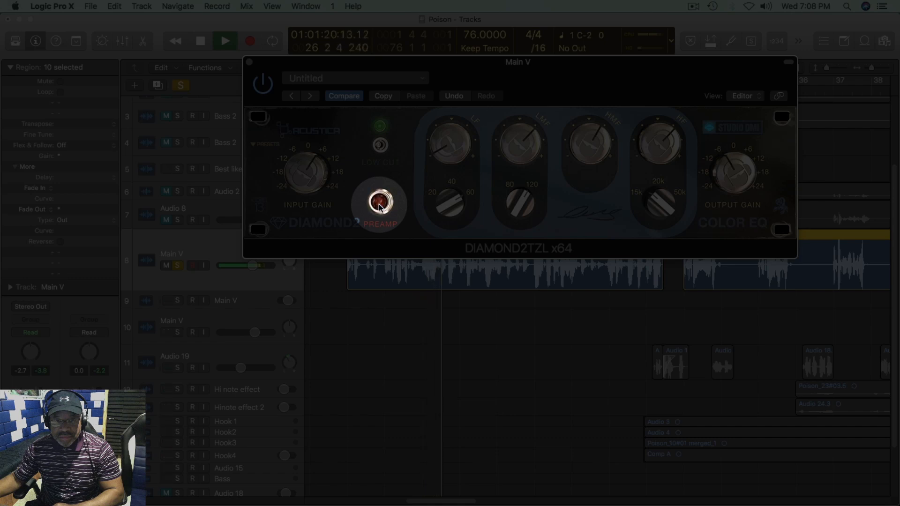
pyautogui.click(381, 206)
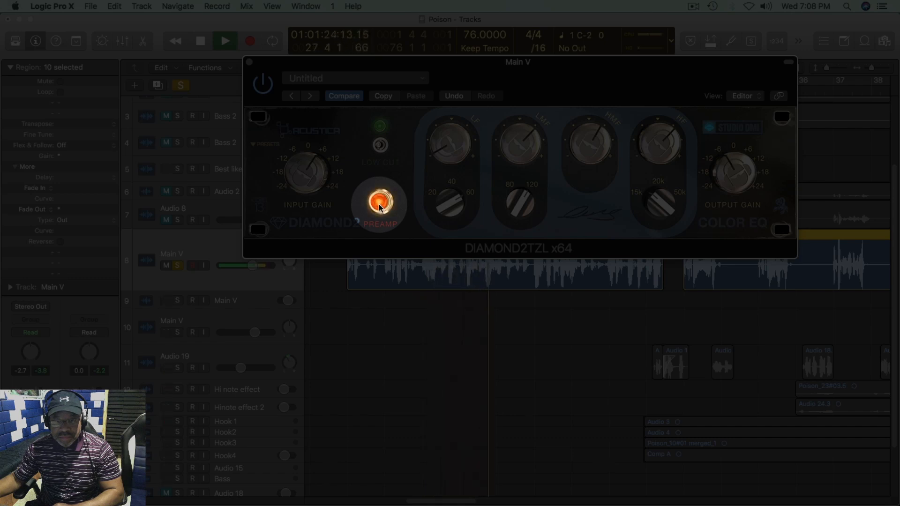
pyautogui.click(380, 205)
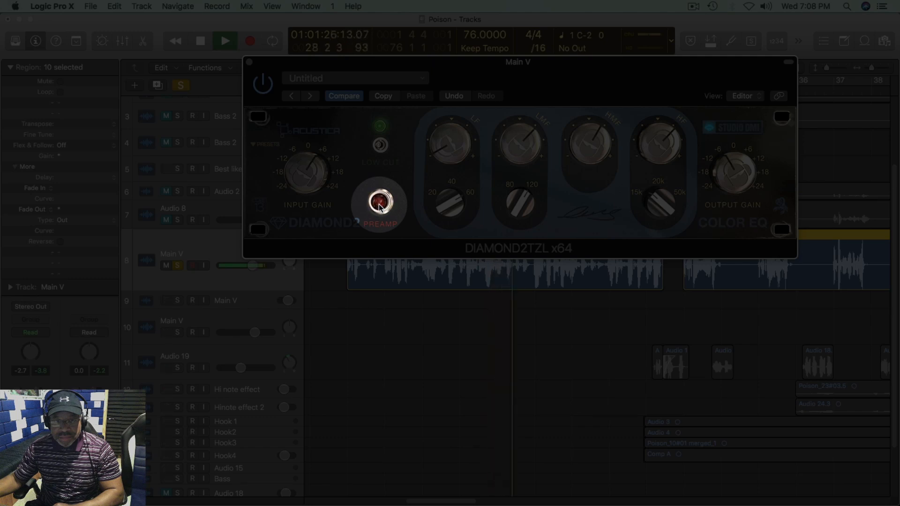
pyautogui.click(381, 205)
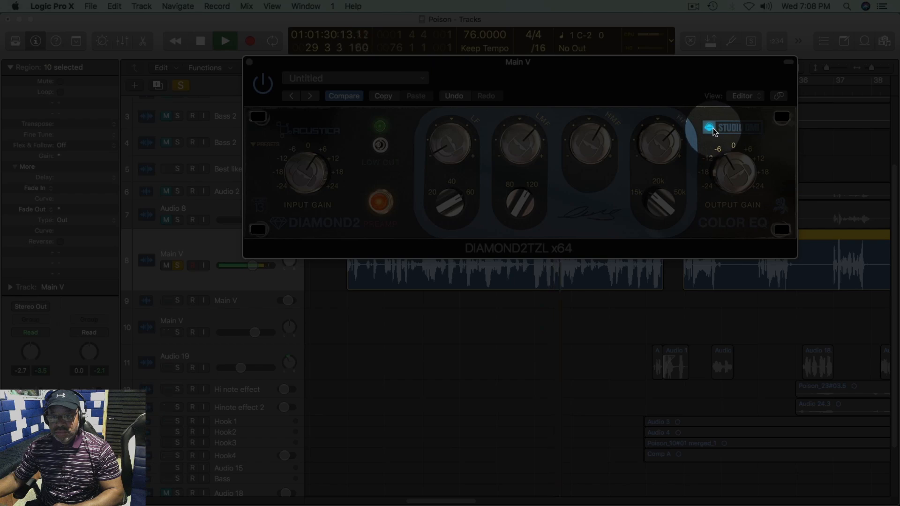
pyautogui.press('space')
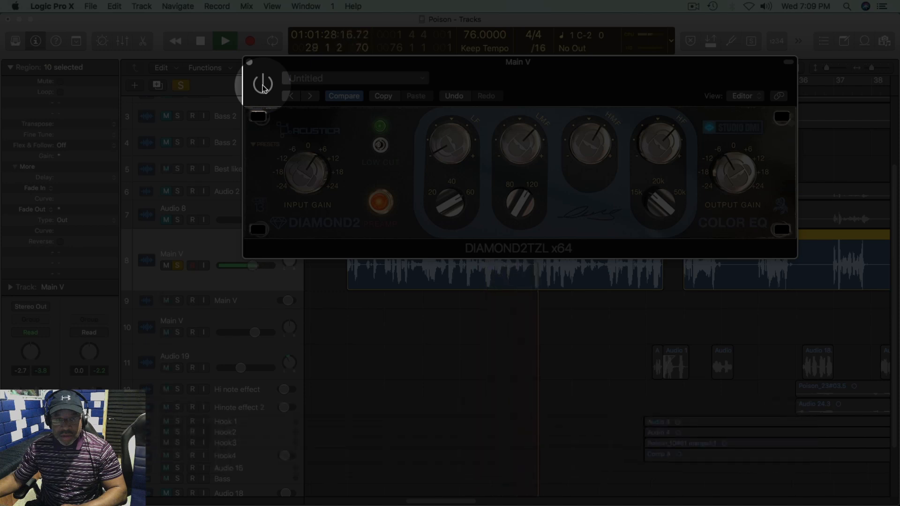
# Step: Re-enable the DIAMOND2 EQ, unsolo Main V, and compare the EQ bypassed and enabled within the full mix
pyautogui.click(263, 85)
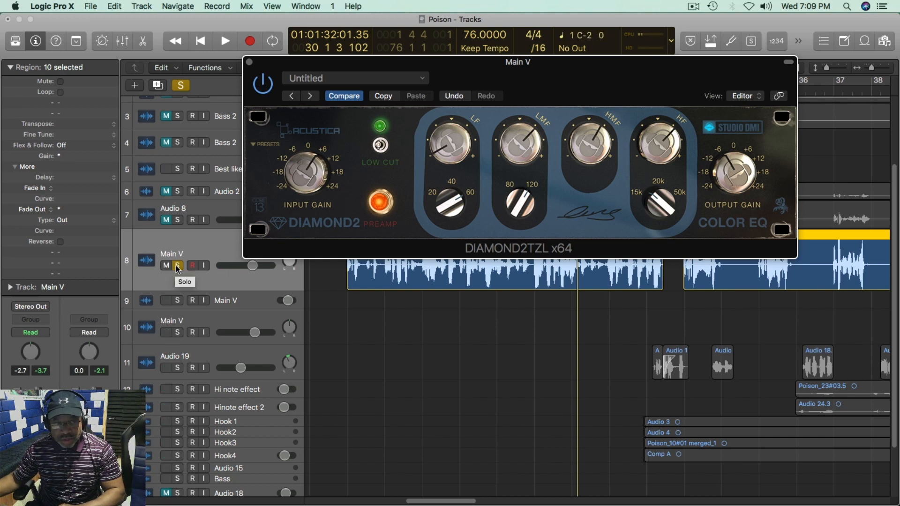
pyautogui.click(178, 266)
pyautogui.press('space')
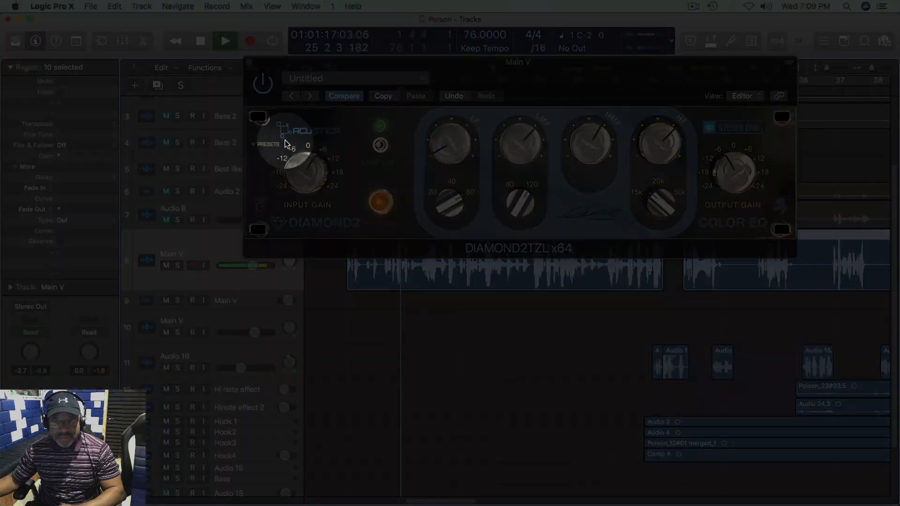
pyautogui.click(266, 87)
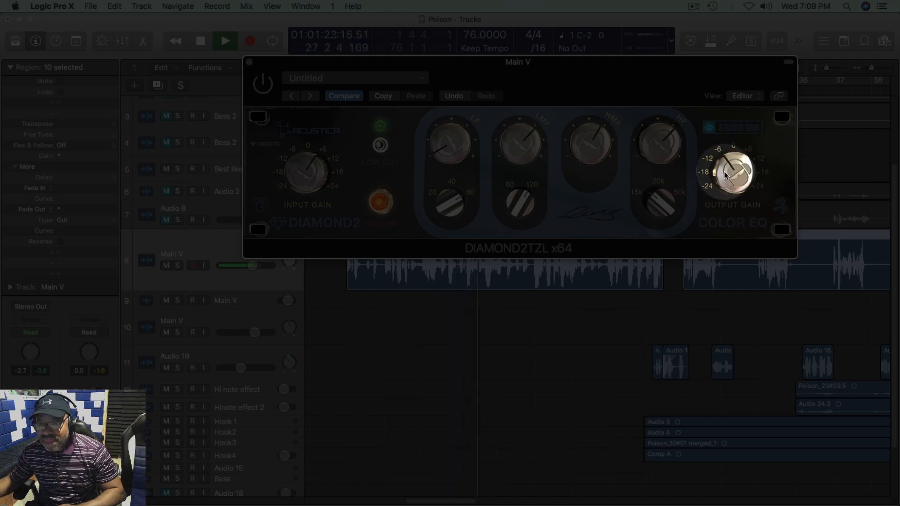
pyautogui.click(264, 84)
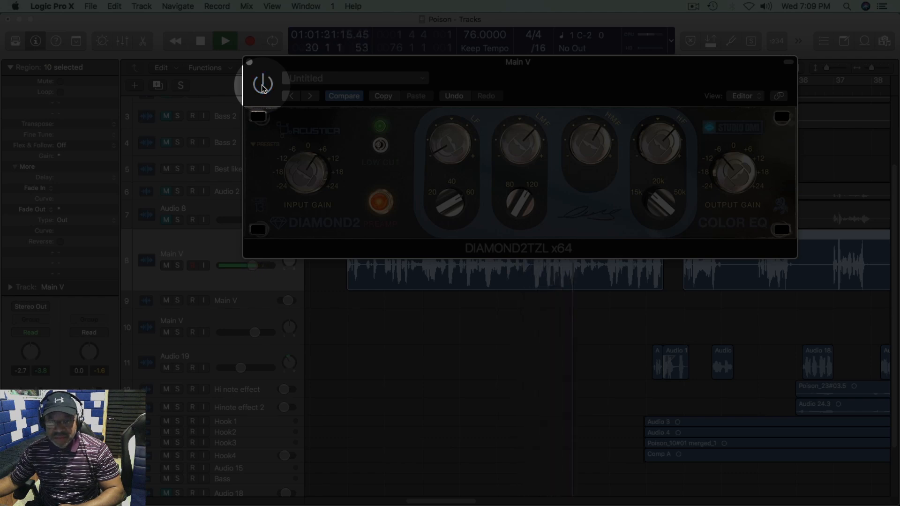
pyautogui.click(263, 84)
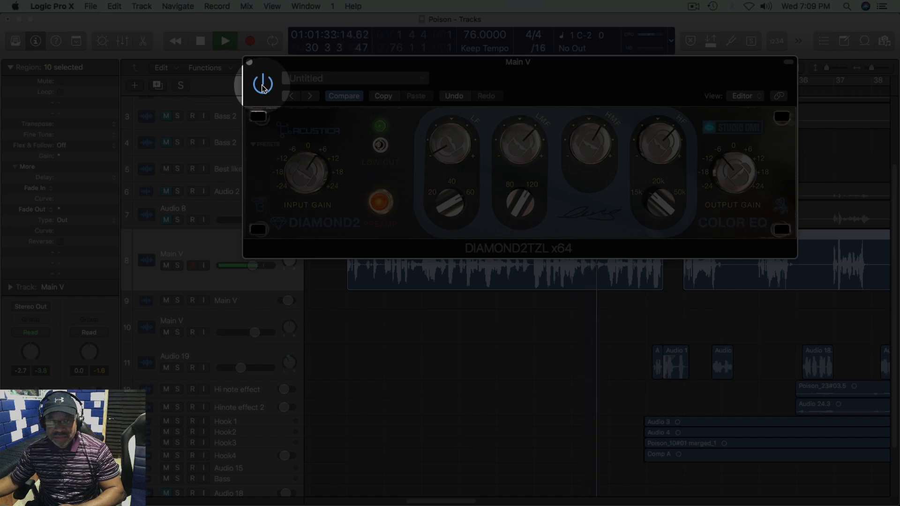
# Step: Replay the full mix up to bar 28, comparing how Main V sounds through the DIAMOND2 EQ
pyautogui.press('space')
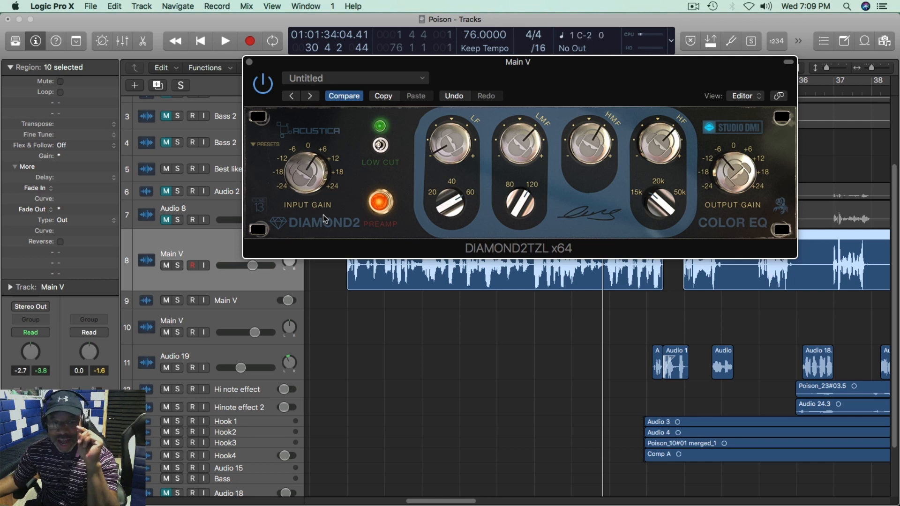
pyautogui.press('space')
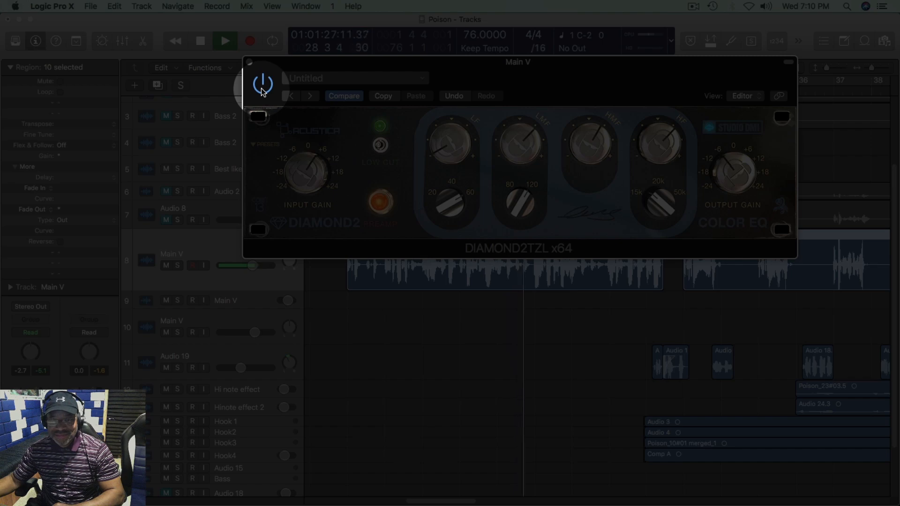
pyautogui.press('space')
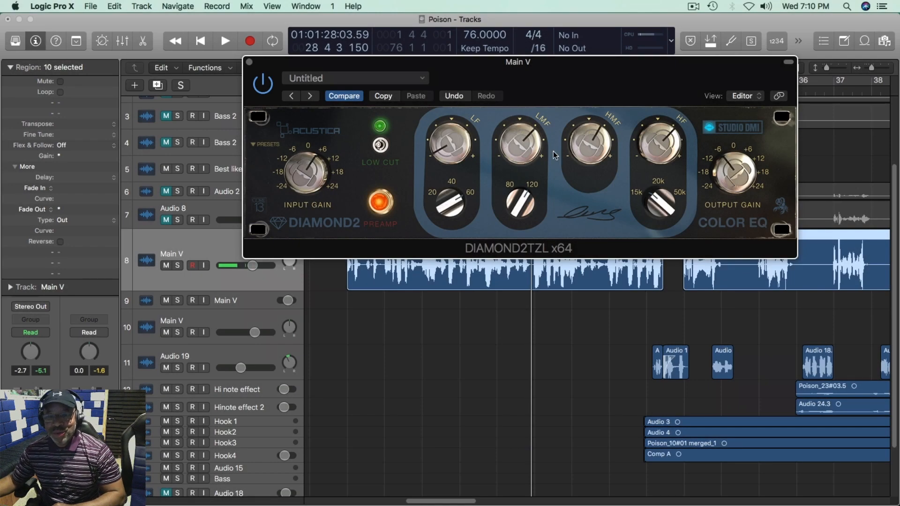
# Step: Raise the LMF gain on Main V's DIAMOND2 EQ slightly and play the full mix from bar 28 to about bar 32
pyautogui.moveTo(522, 147); pyautogui.dragTo(522, 143)
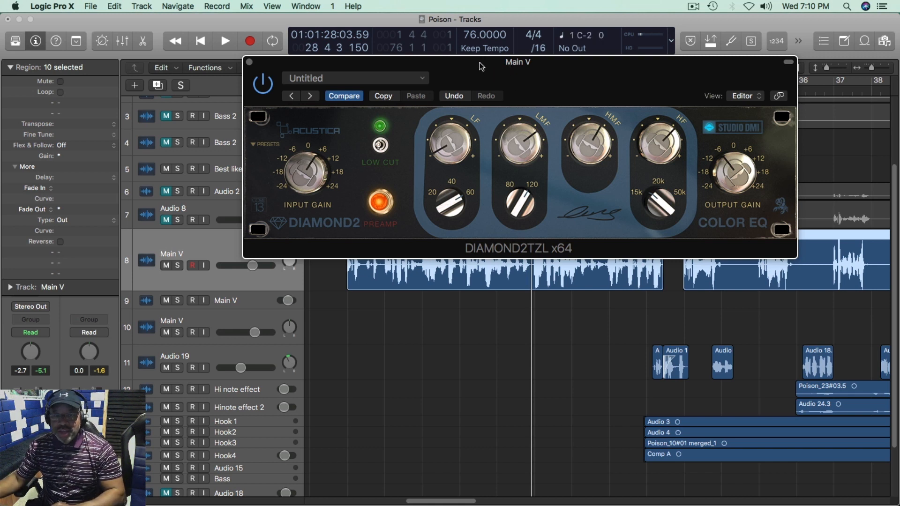
pyautogui.moveTo(481, 66); pyautogui.dragTo(490, 29)
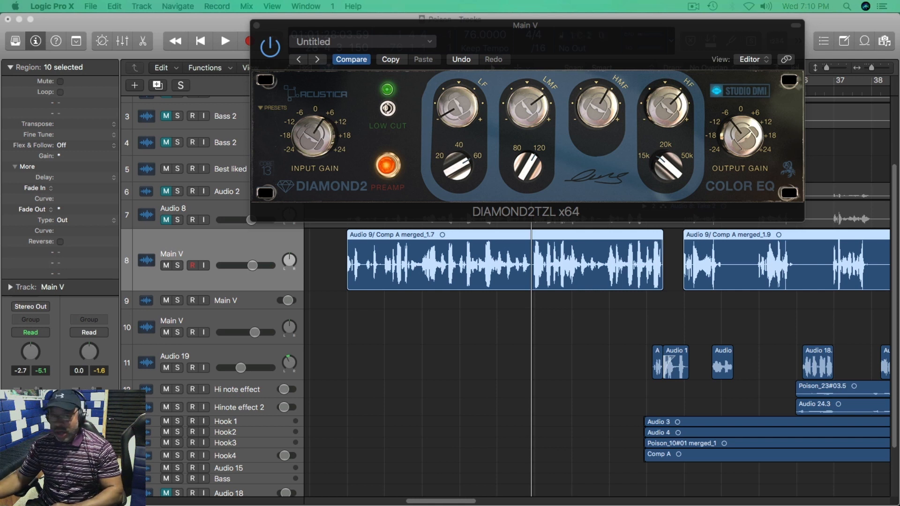
pyautogui.press('space')
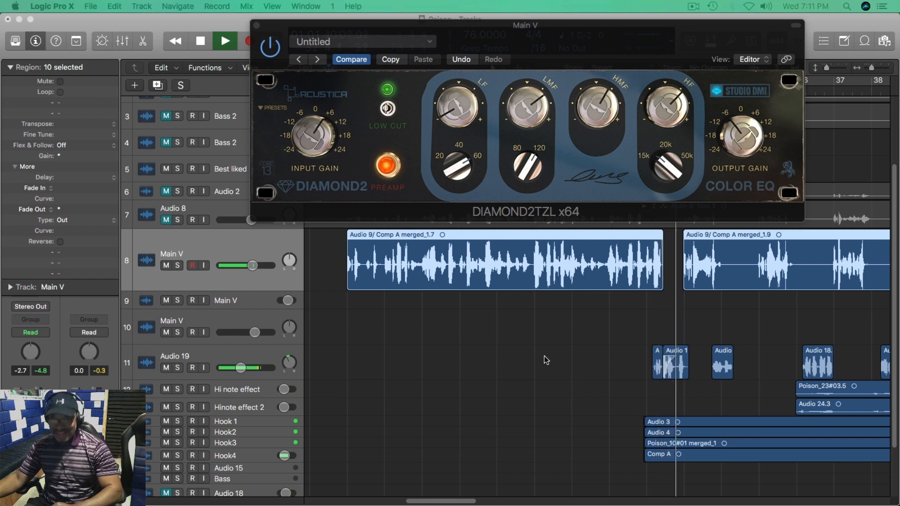
pyautogui.press('space')
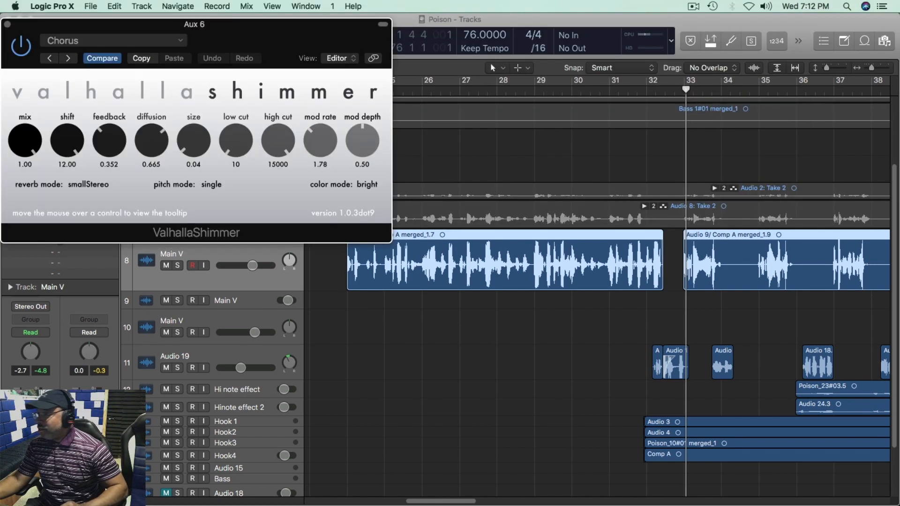
# Step: With Main V and Audio 19 muted, play the hook vocals over the instrumental from bar 32 to bar 40, keeping the Aux 6 ValhallaShimmer open
pyautogui.moveTo(235, 29); pyautogui.dragTo(314, 23)
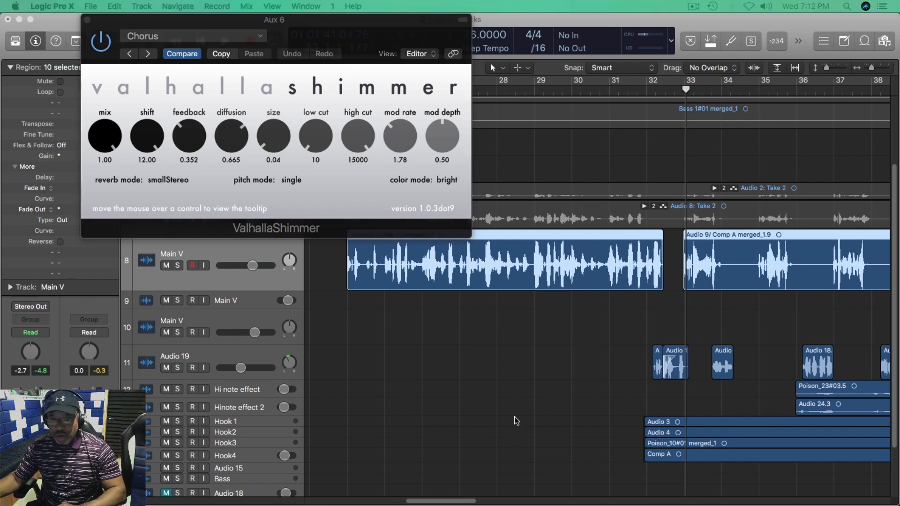
pyautogui.moveTo(443, 501); pyautogui.dragTo(499, 502)
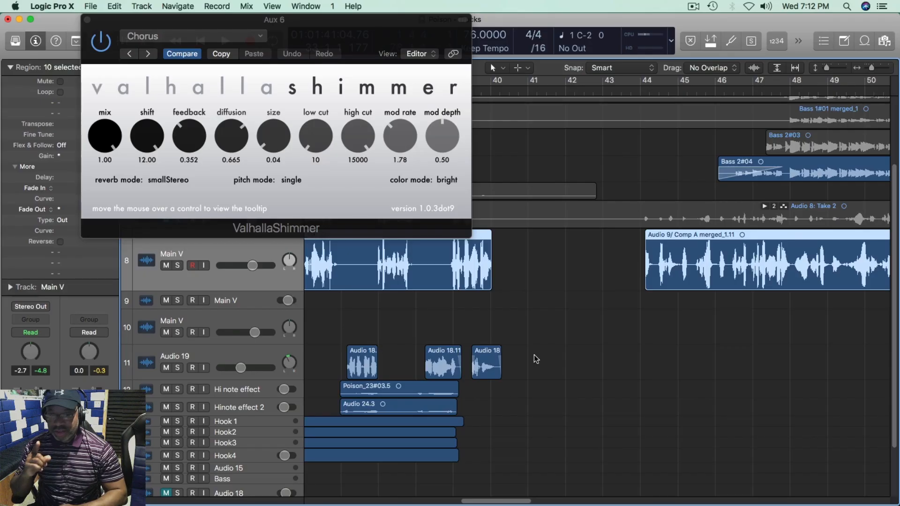
pyautogui.press('space')
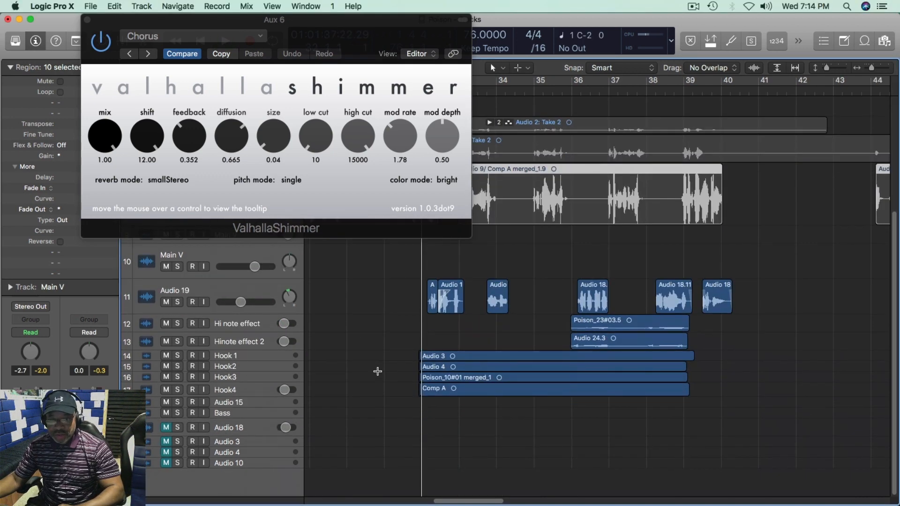
pyautogui.scroll(5, 377, 372)
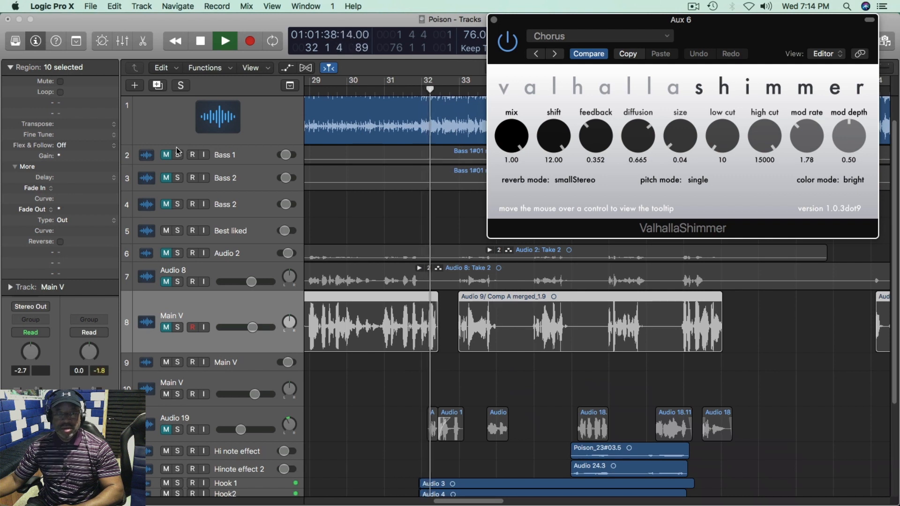
pyautogui.scroll(2, 178, 151)
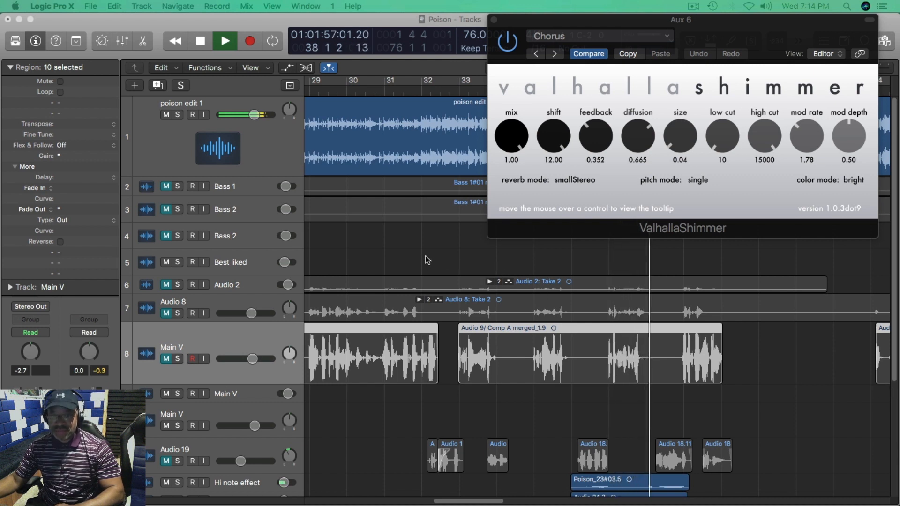
pyautogui.scroll(-3, 427, 259)
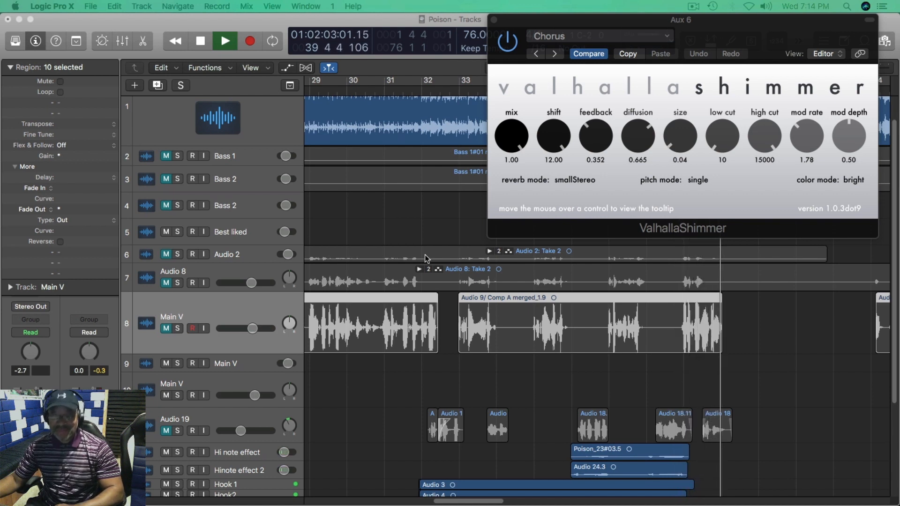
pyautogui.press('space')
# Step: Mute the poison edit 1 track and play the hook and high-note vocals without the instrumental from about bar 32 to bar 39
pyautogui.scroll(2, 381, 243)
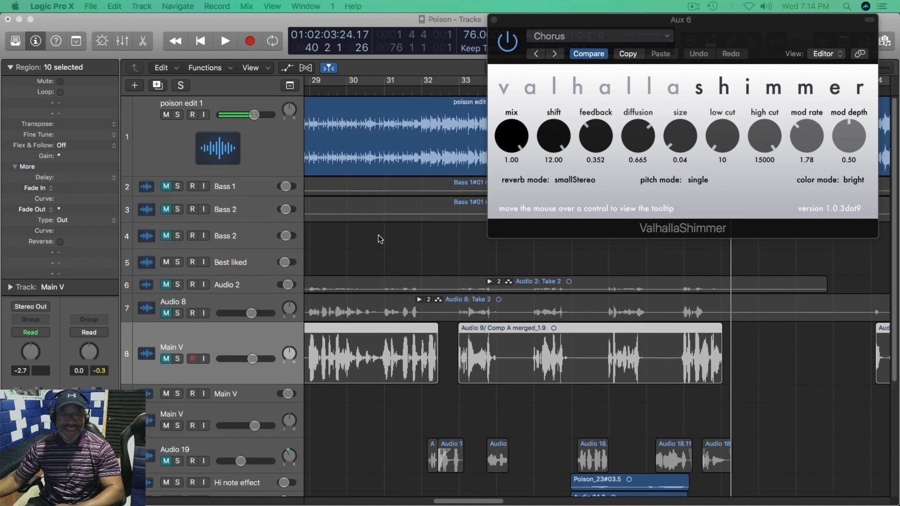
pyautogui.click(166, 116)
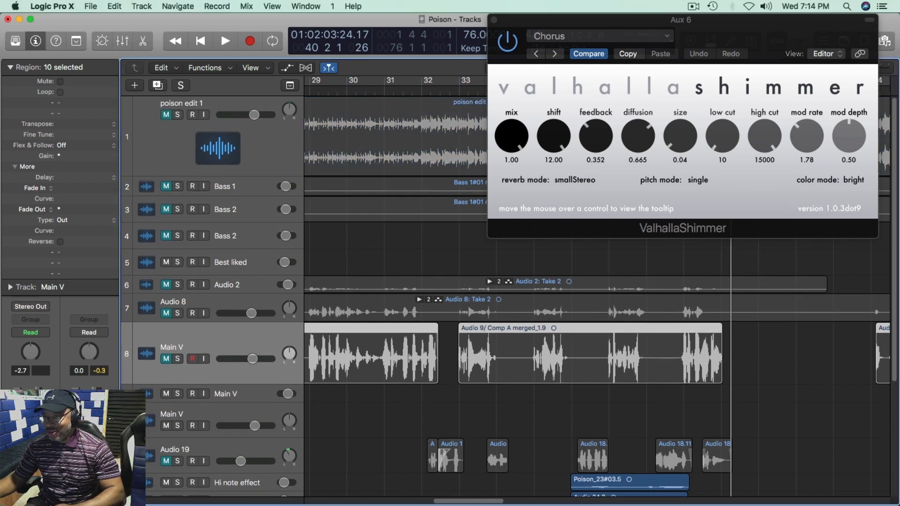
pyautogui.press('space')
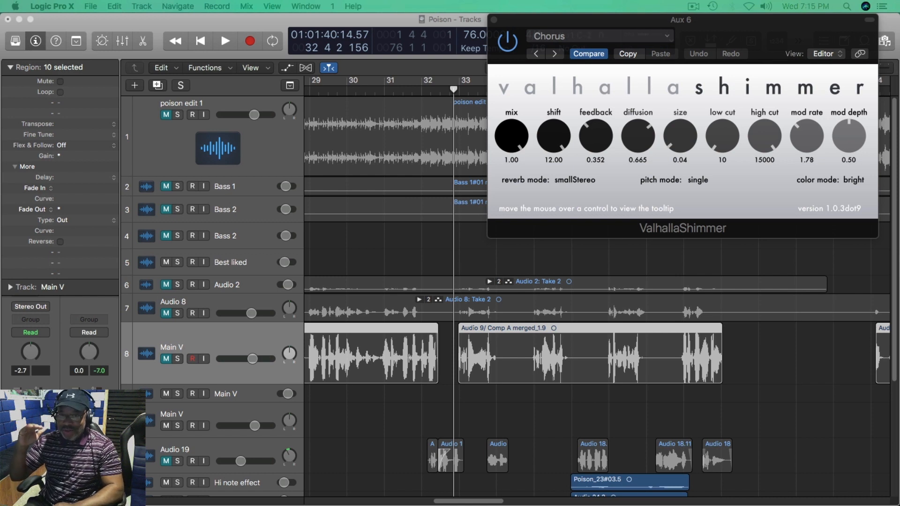
pyautogui.press('space')
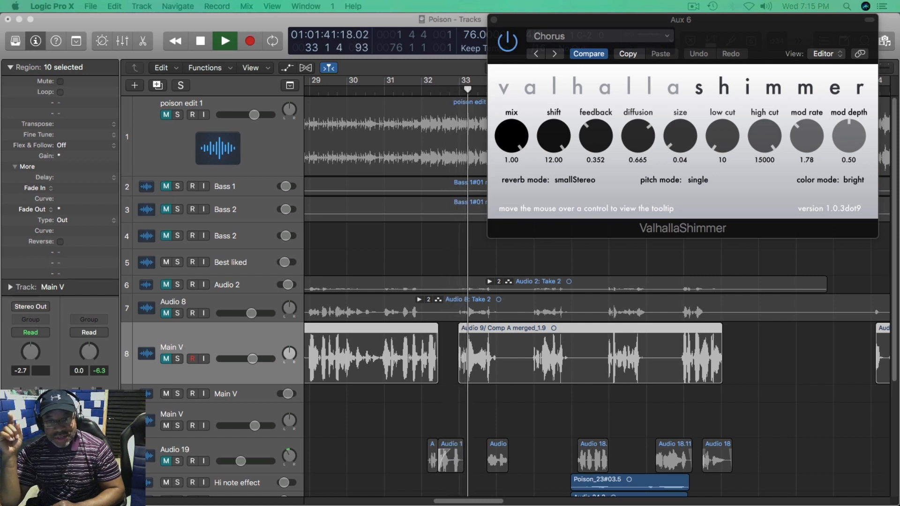
pyautogui.press('space')
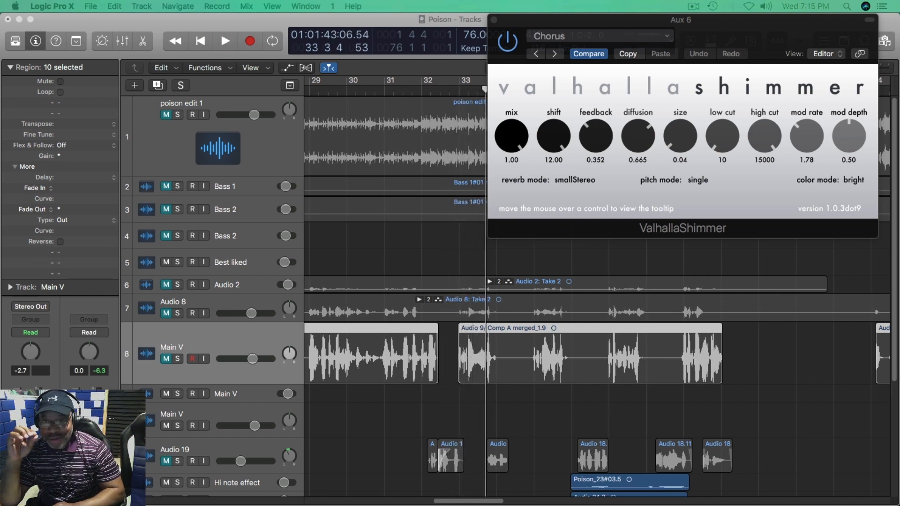
pyautogui.press('space')
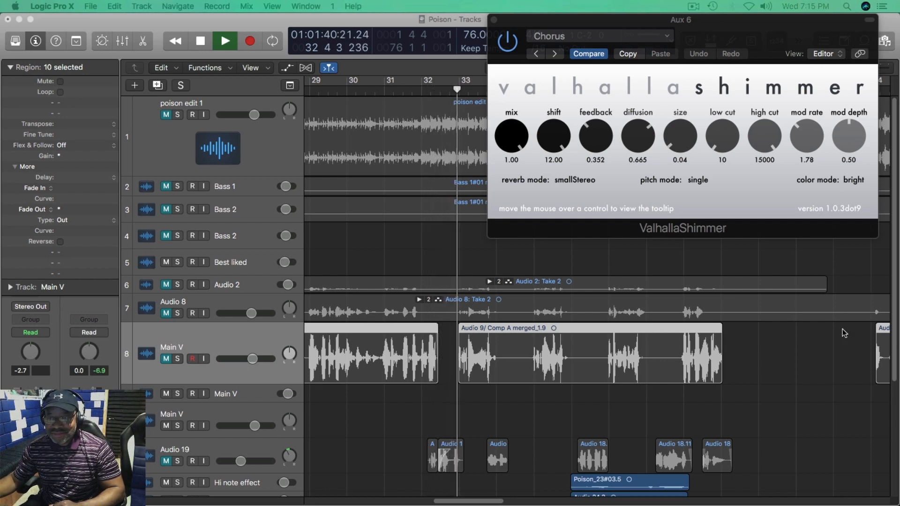
pyautogui.scroll(-5, 828, 350)
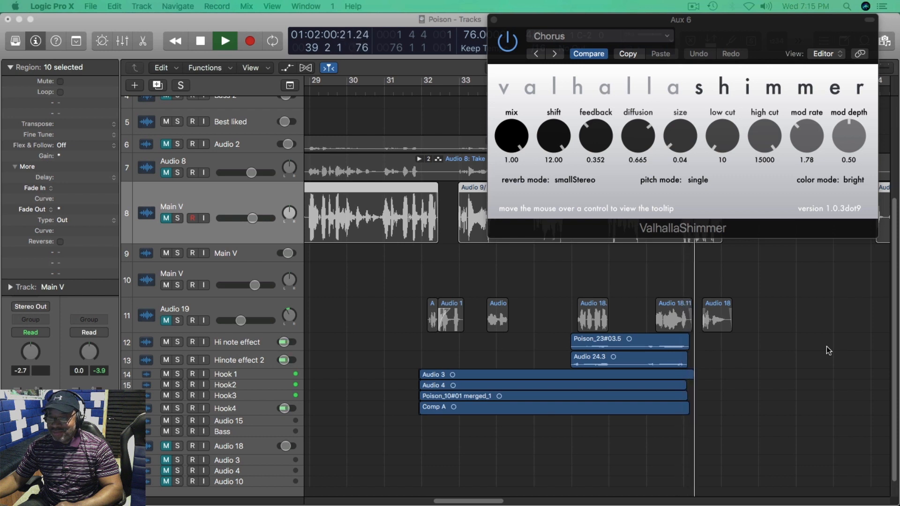
pyautogui.press('space')
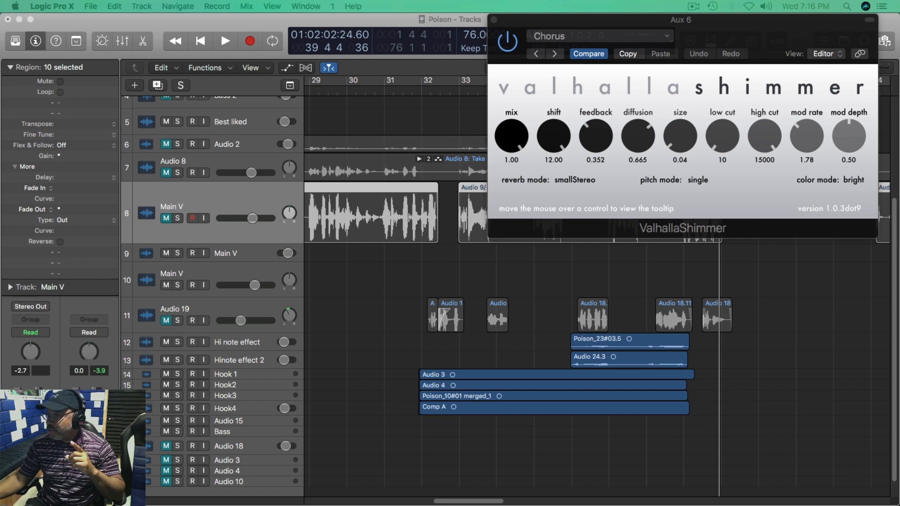
# Step: Compare the Hall and Random Hall modes of the RC 48 reverb on Aux 1, and close it along with the Aux 1 Channel EQ
pyautogui.moveTo(615, 108); pyautogui.dragTo(180, 14)
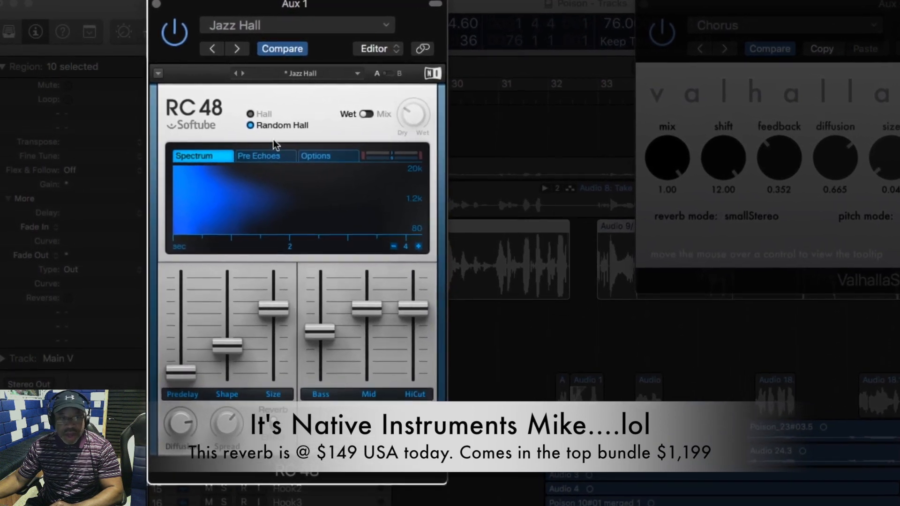
pyautogui.click(254, 114)
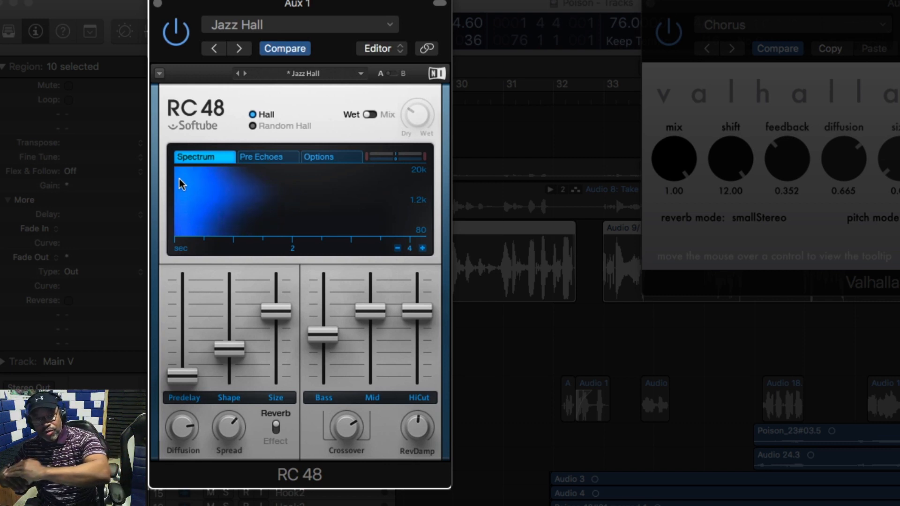
pyautogui.click(253, 126)
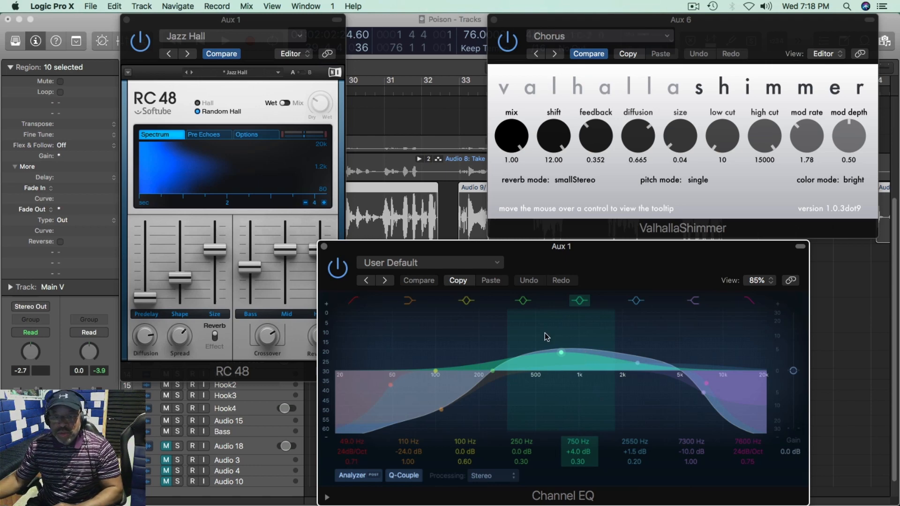
pyautogui.click(324, 246)
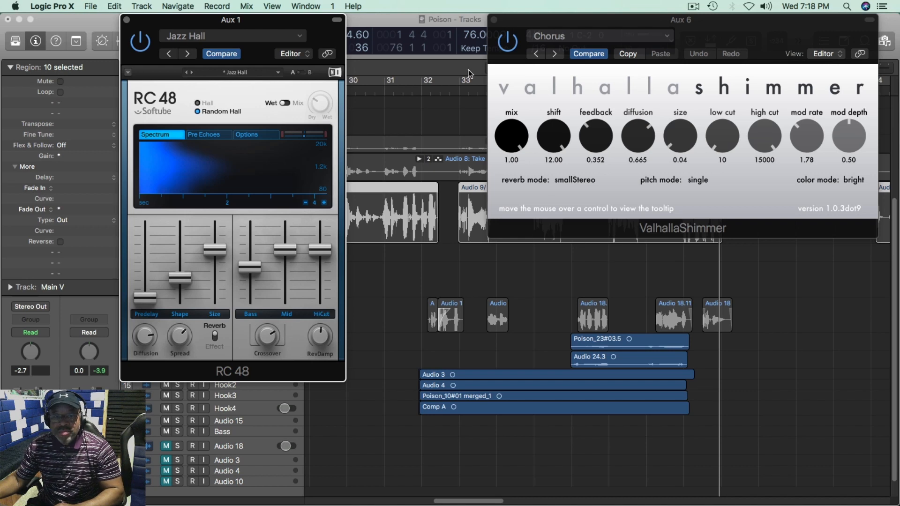
pyautogui.click(126, 21)
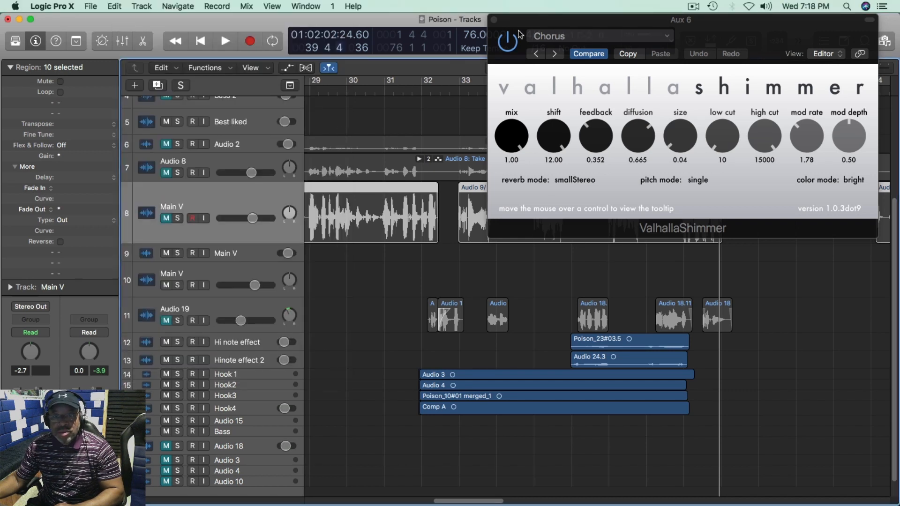
# Step: Examine the DIAMOND2 EQs on Main V and poison edit 1 beside the Aux 6 ValhallaShimmer, closing the plug-in windows when done
pyautogui.moveTo(525, 19); pyautogui.dragTo(45, 5)
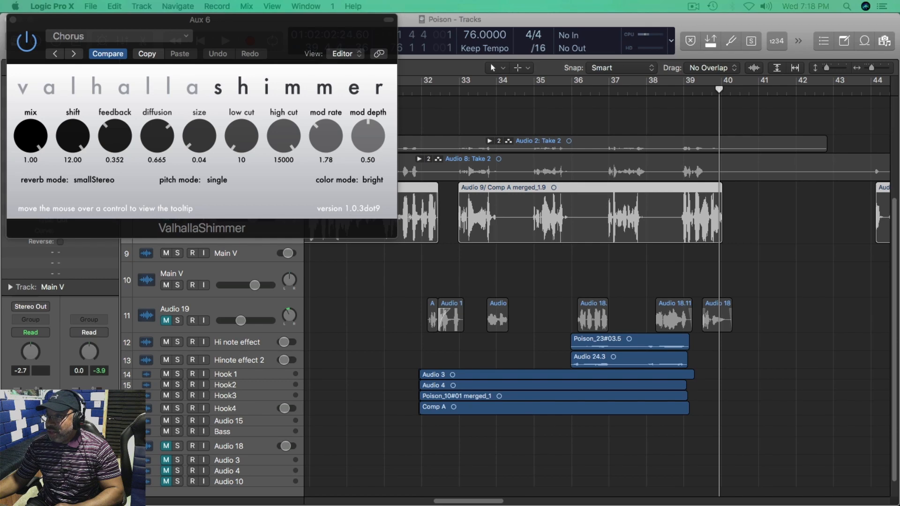
pyautogui.moveTo(547, 31); pyautogui.dragTo(635, 24)
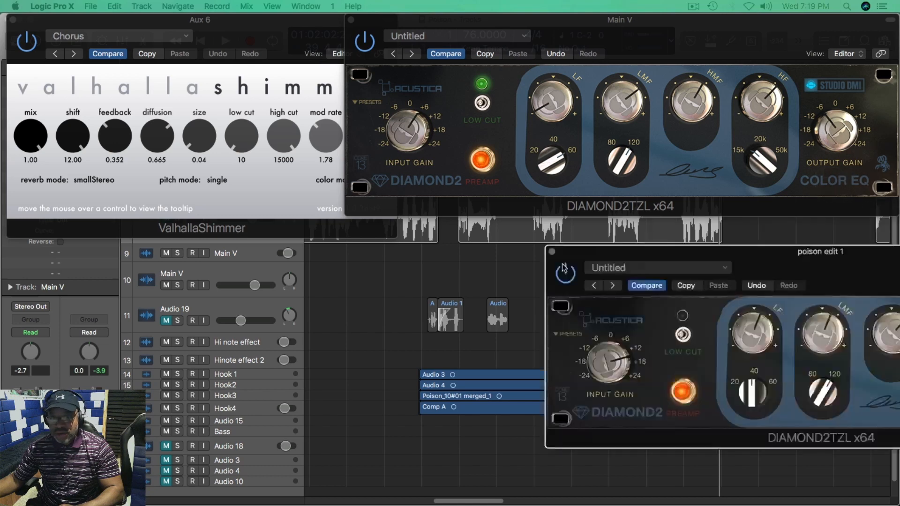
pyautogui.moveTo(630, 263); pyautogui.dragTo(243, 263)
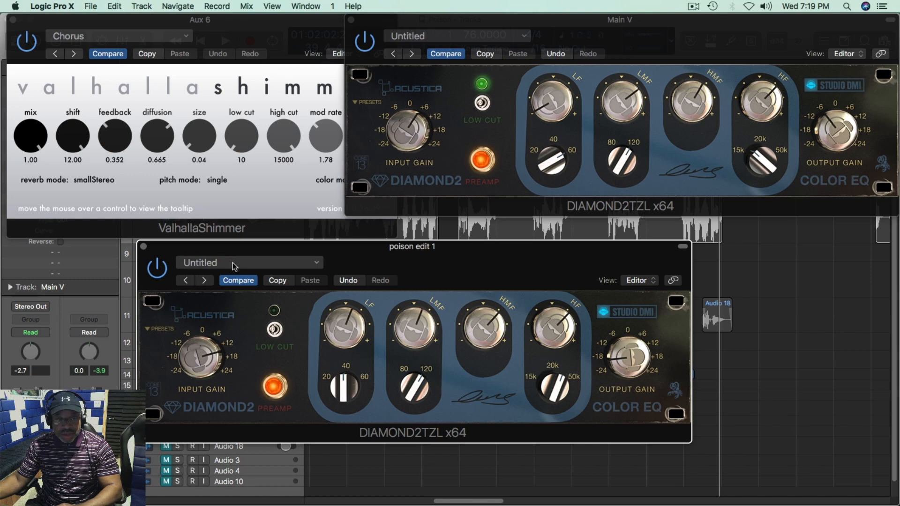
pyautogui.moveTo(236, 249); pyautogui.dragTo(261, 179)
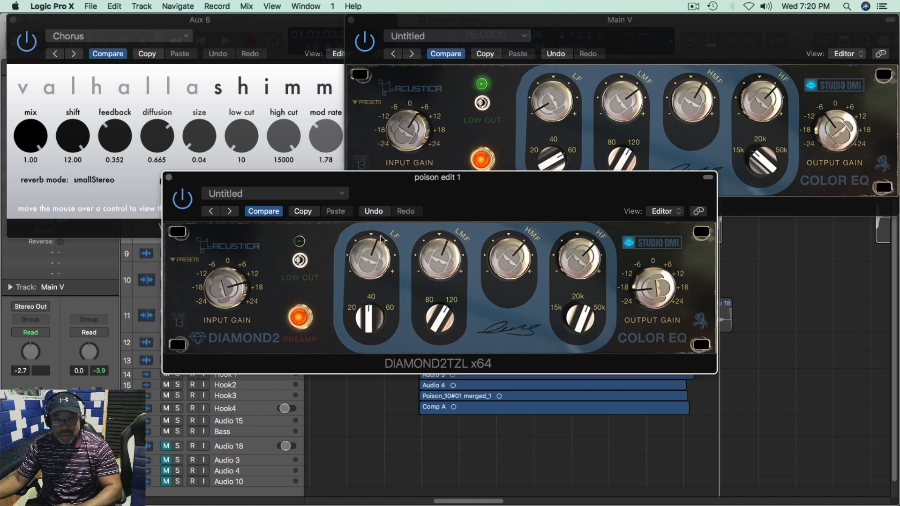
pyautogui.click(169, 177)
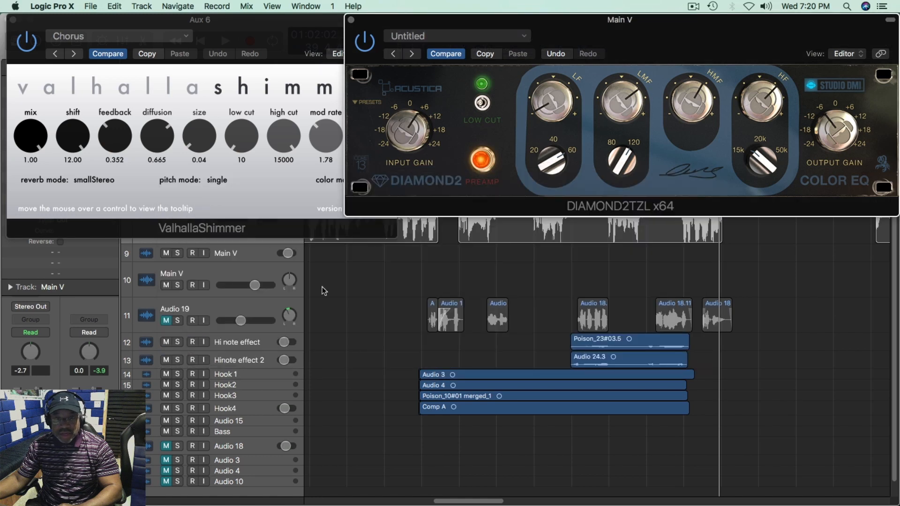
pyautogui.click(13, 19)
# Step: With Main V and poison edit 1 unmuted, move the playhead back to bar 22 and play the full mix to bar 44
pyautogui.click(192, 219)
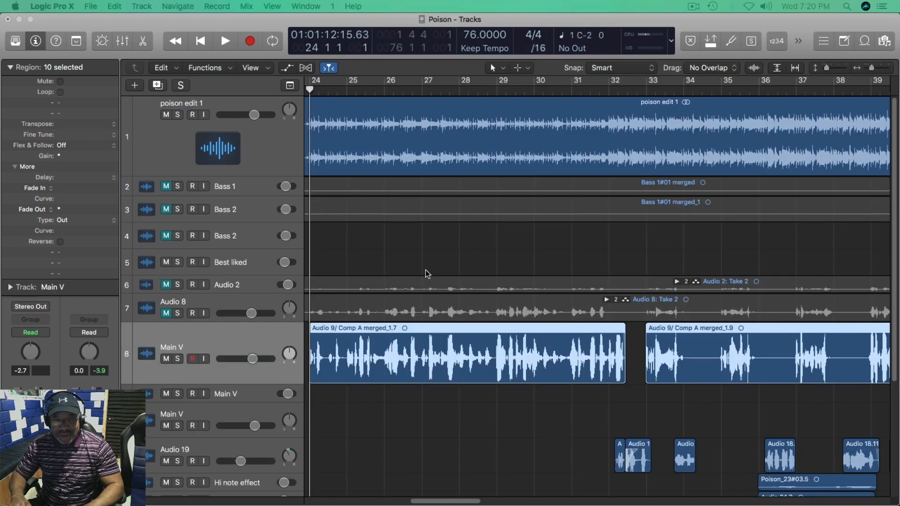
pyautogui.press(',')
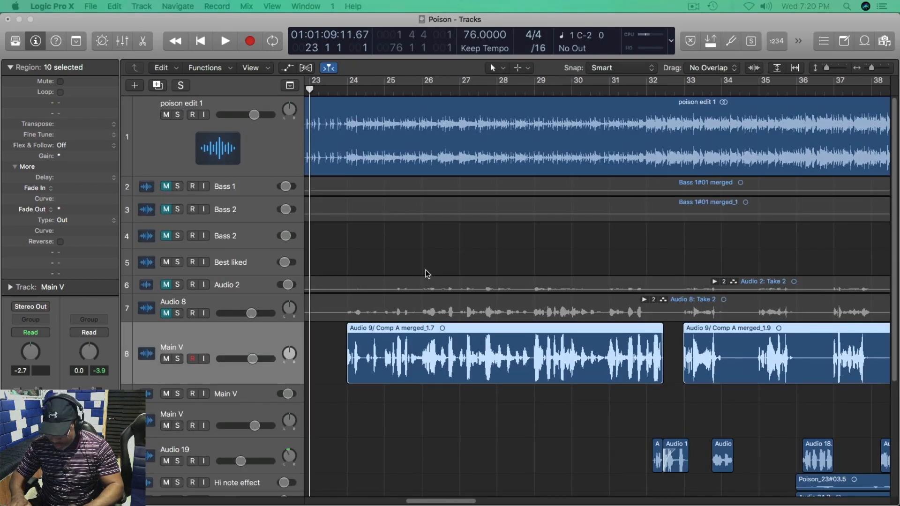
pyautogui.press(',')
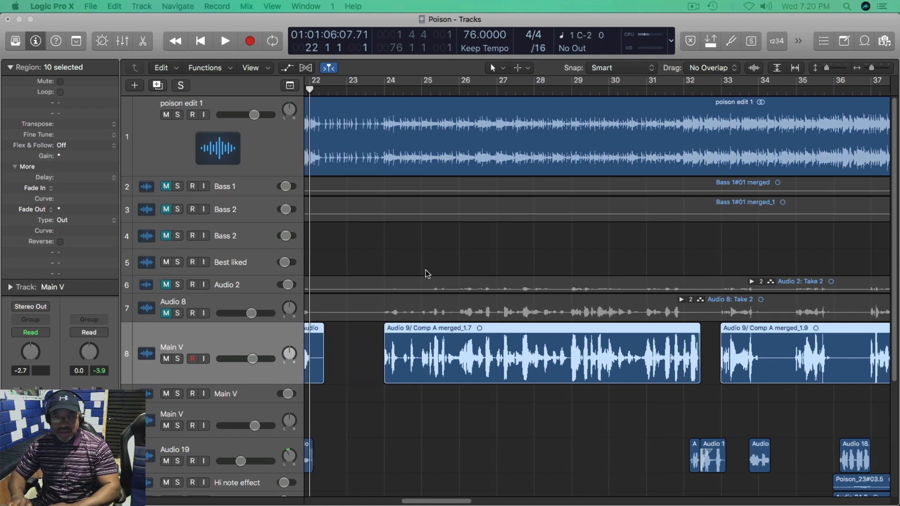
pyautogui.press('space')
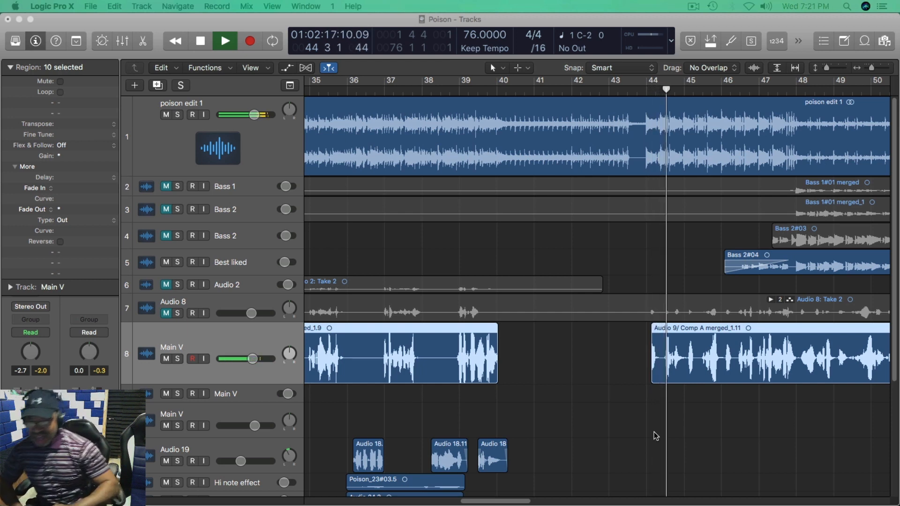
pyautogui.press('space')
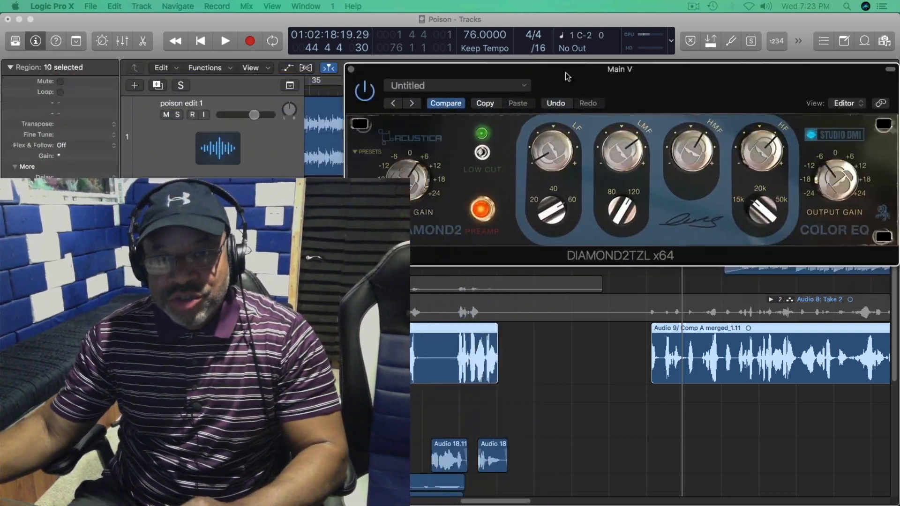
# Step: Reposition Main V's DIAMOND2 EQ window over the track area and restart playback of the mix
pyautogui.moveTo(567, 77); pyautogui.dragTo(401, 28)
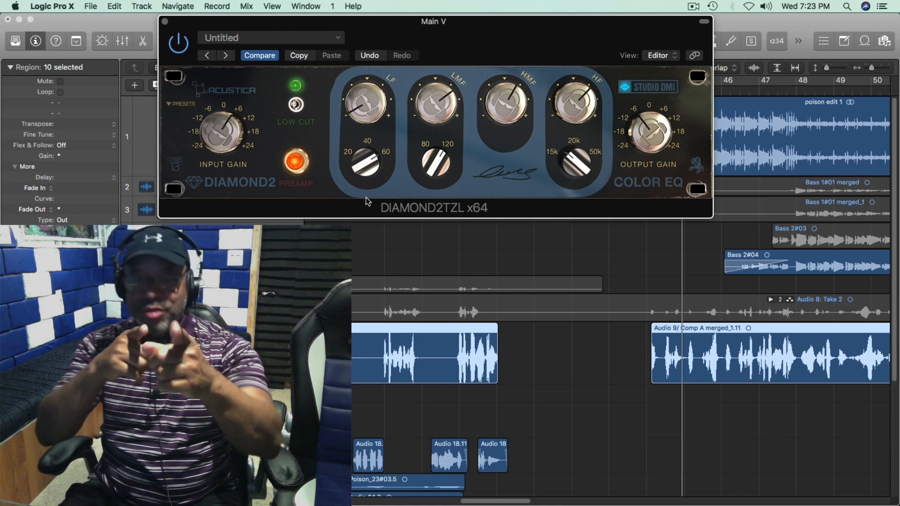
pyautogui.press('space')
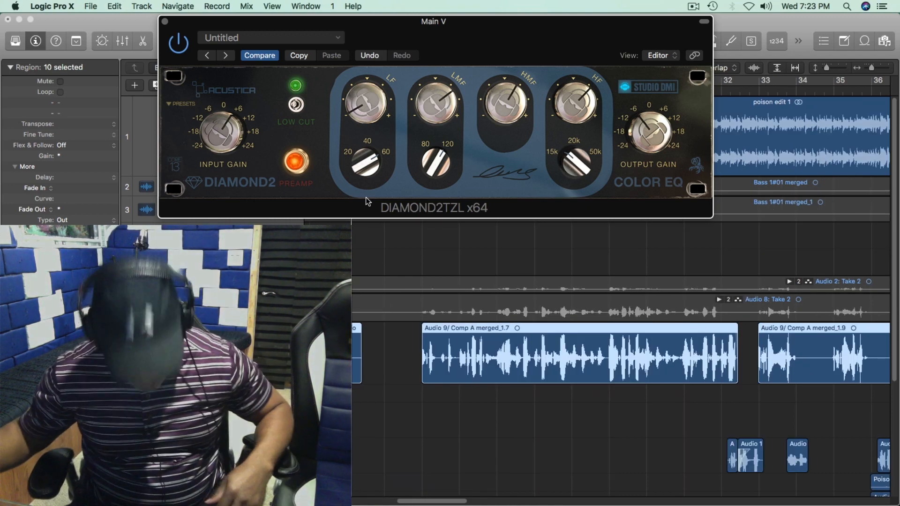